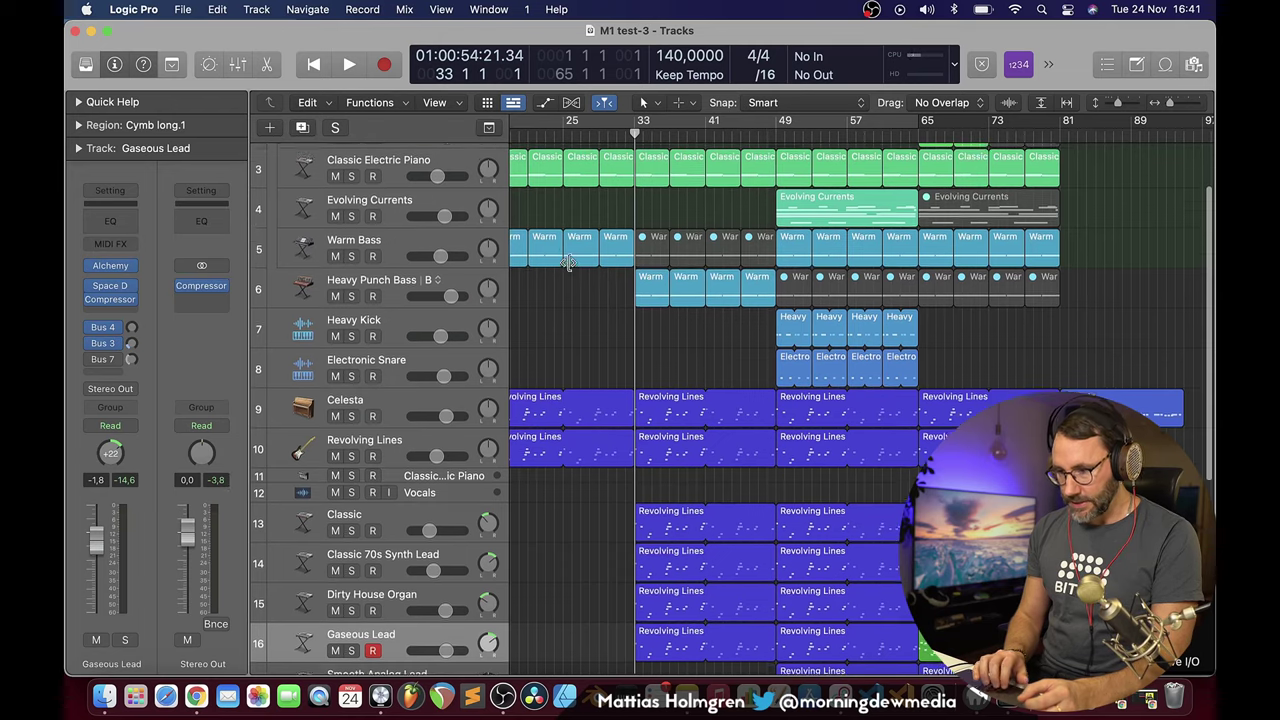
# Show this Mac's hardware overview from the Apple menu.
pyautogui.scroll(1, 567, 262)
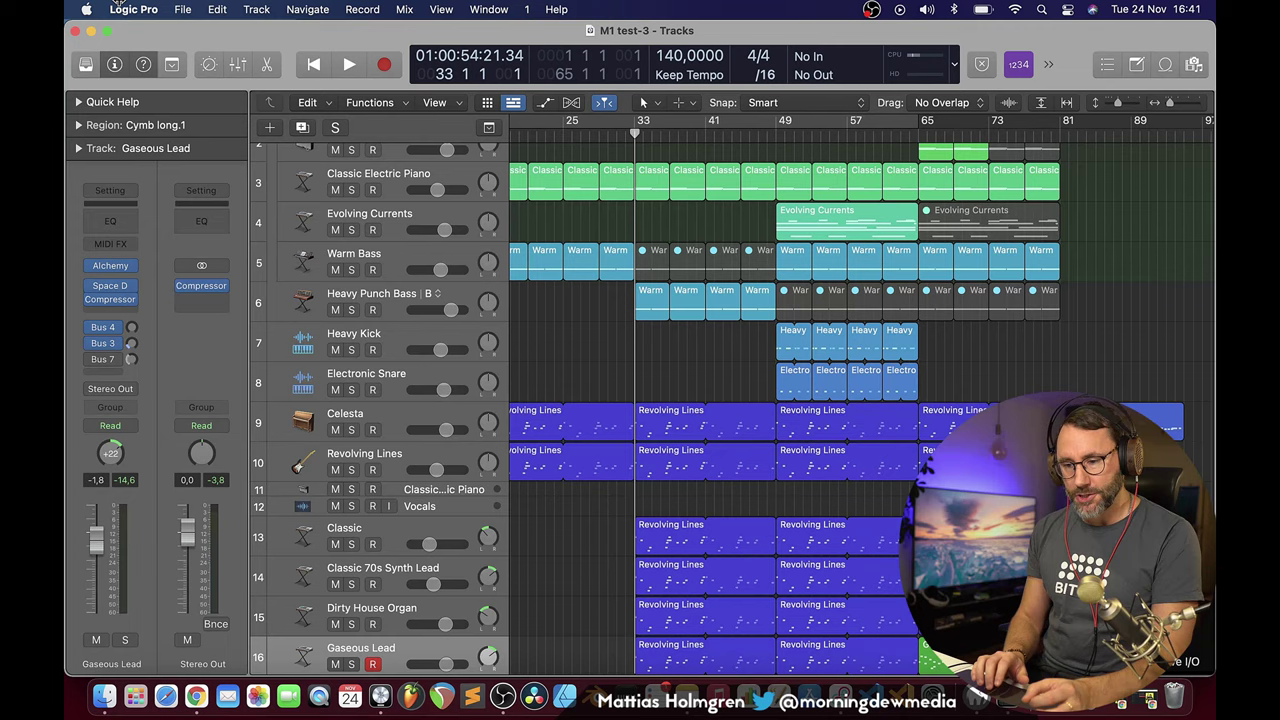
pyautogui.click(87, 8)
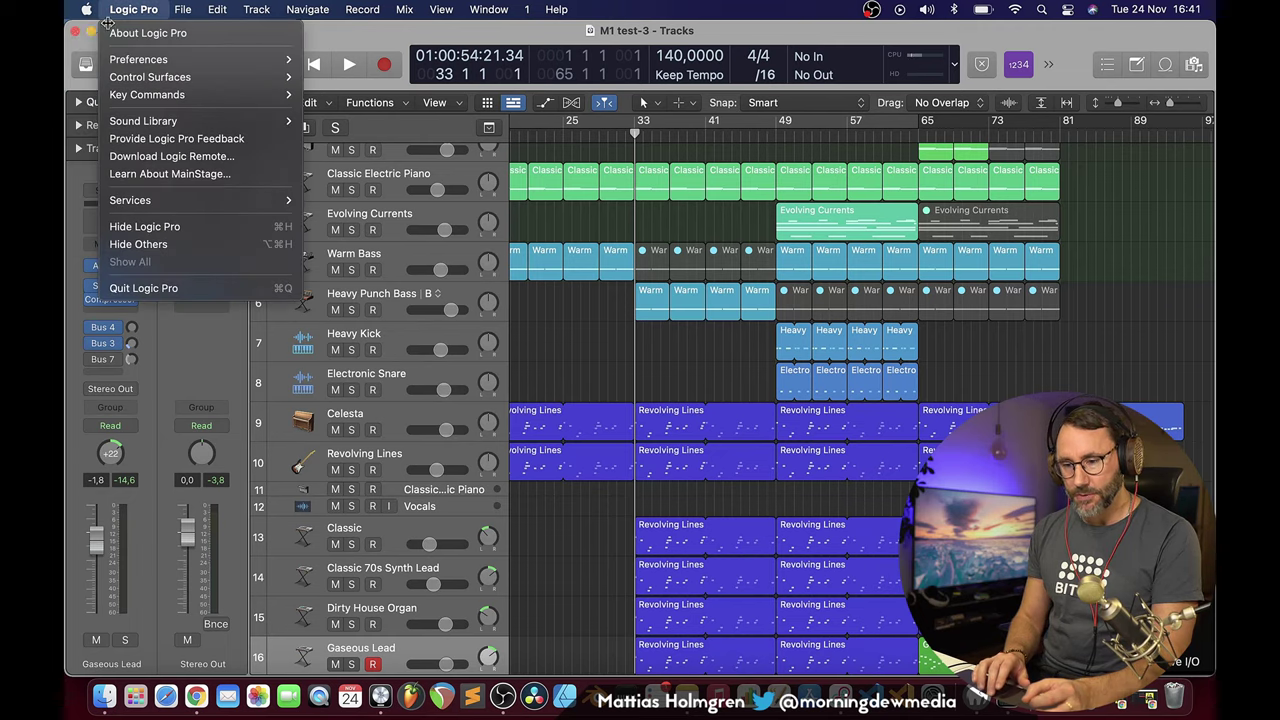
pyautogui.click(90, 33)
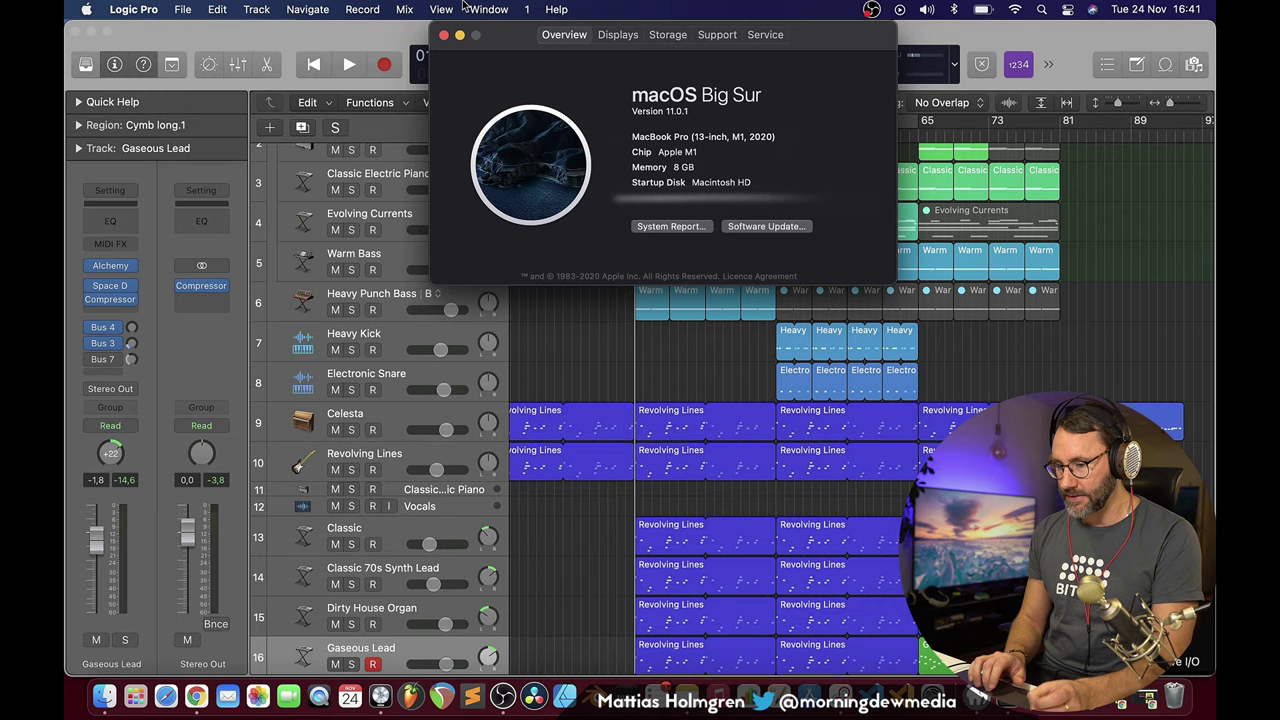
# Return to the project, show the mixer, and open then close Alchemy on the Classic channel.
pyautogui.click(445, 36)
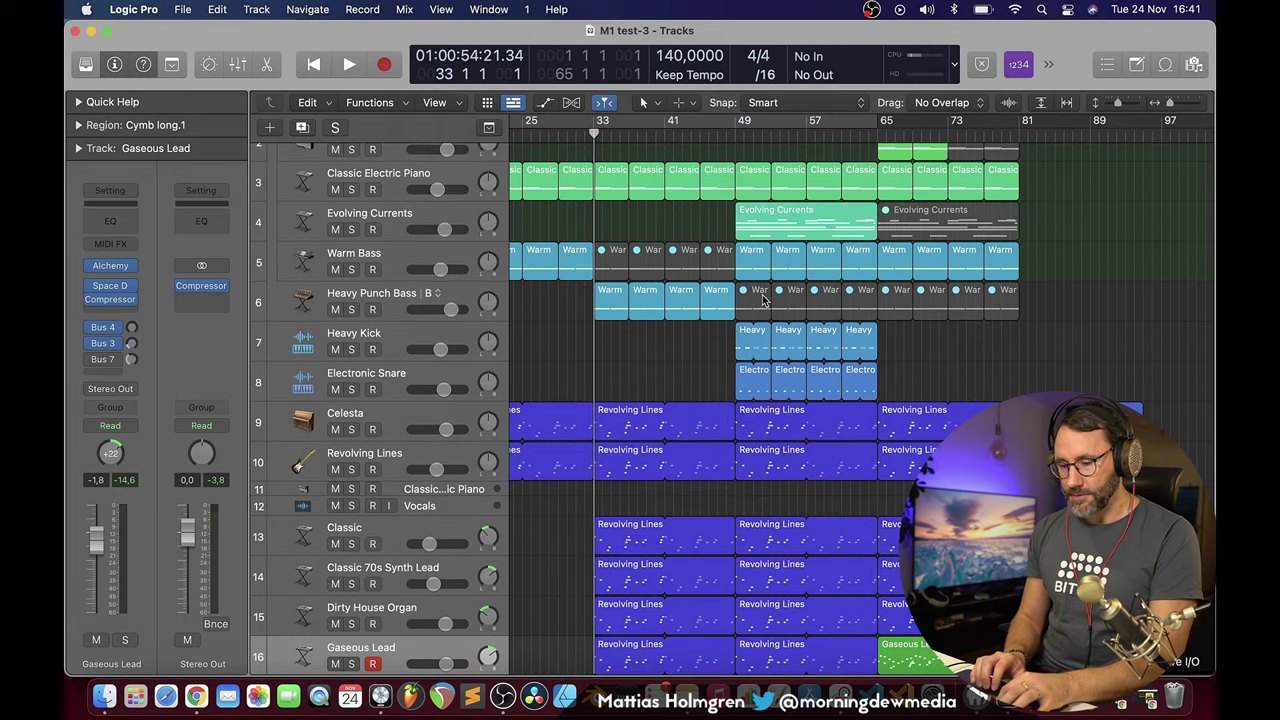
pyautogui.press('x')
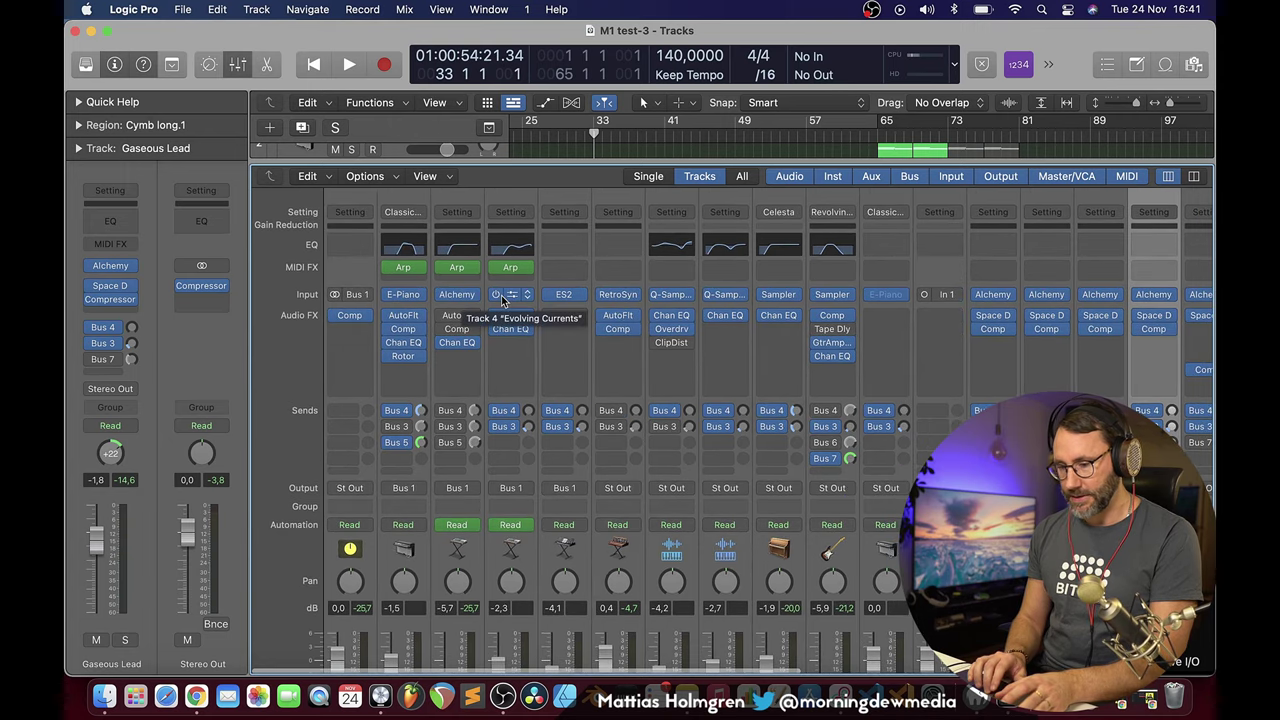
pyautogui.hscroll(6, 503, 300)
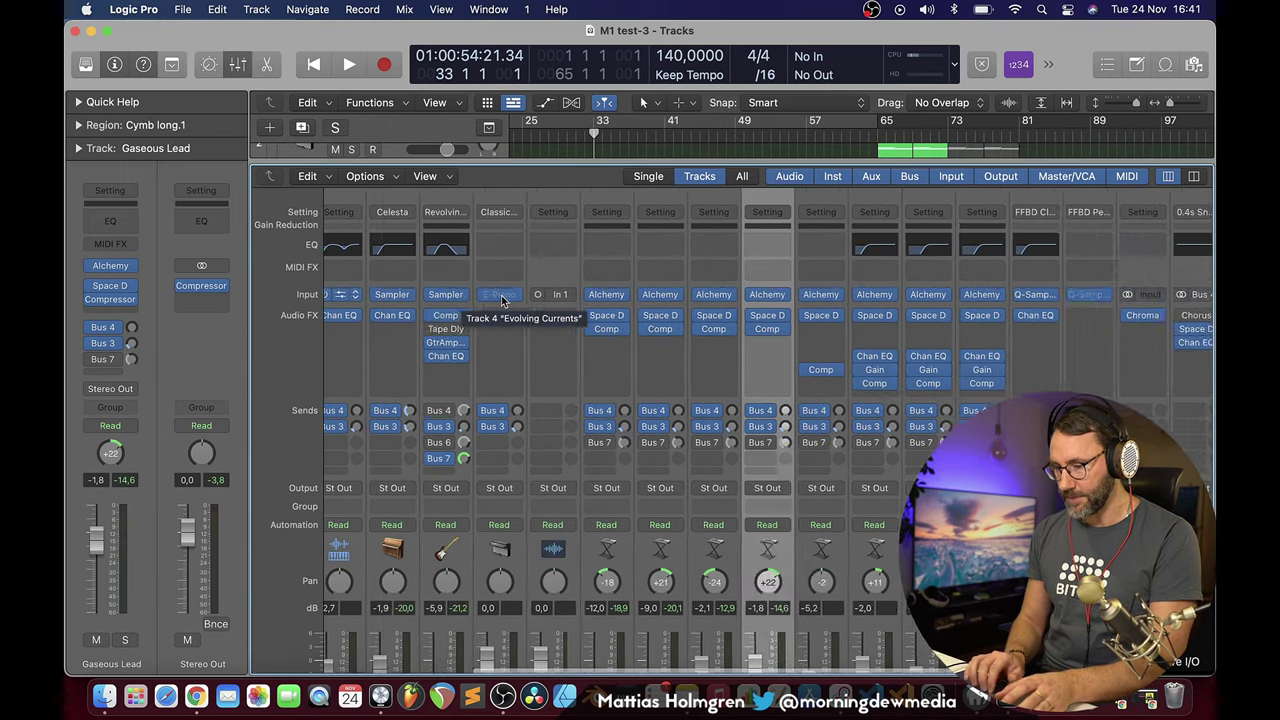
pyautogui.click(502, 298)
pyautogui.click(396, 51)
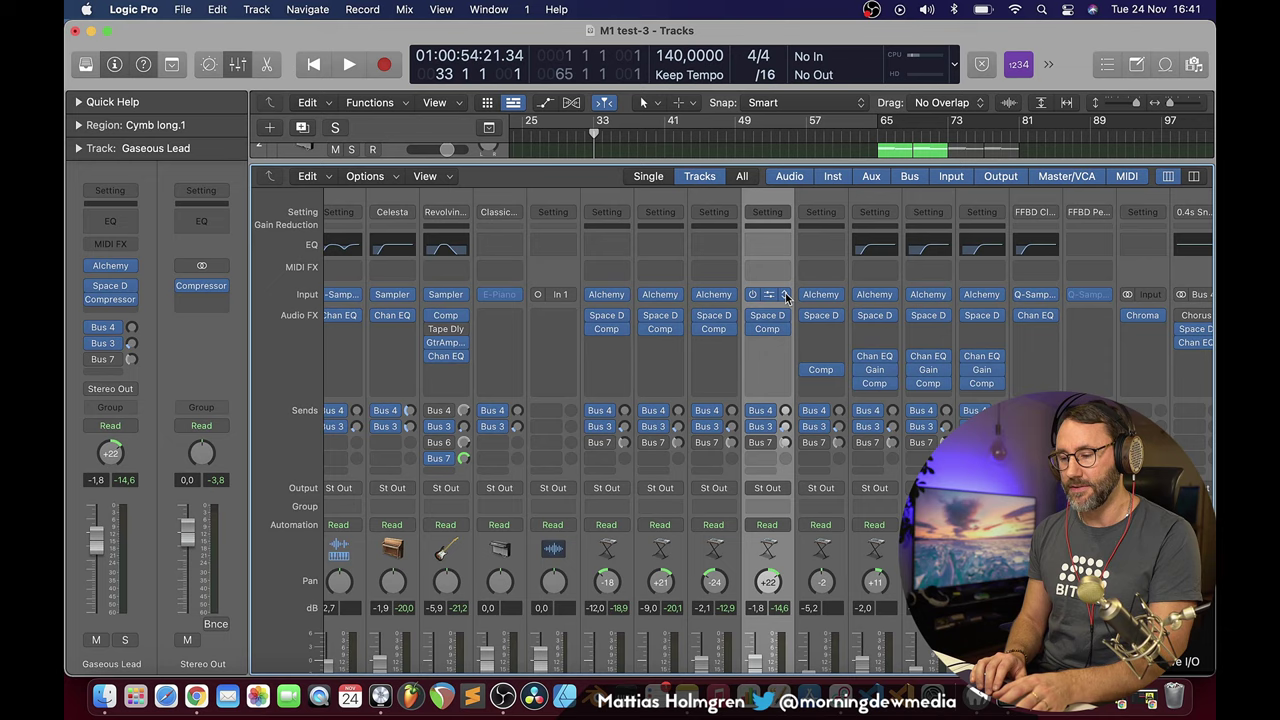
# Open and close a channel's Space Designer reverb, then hide the mixer.
pyautogui.hscroll(4, 836, 343)
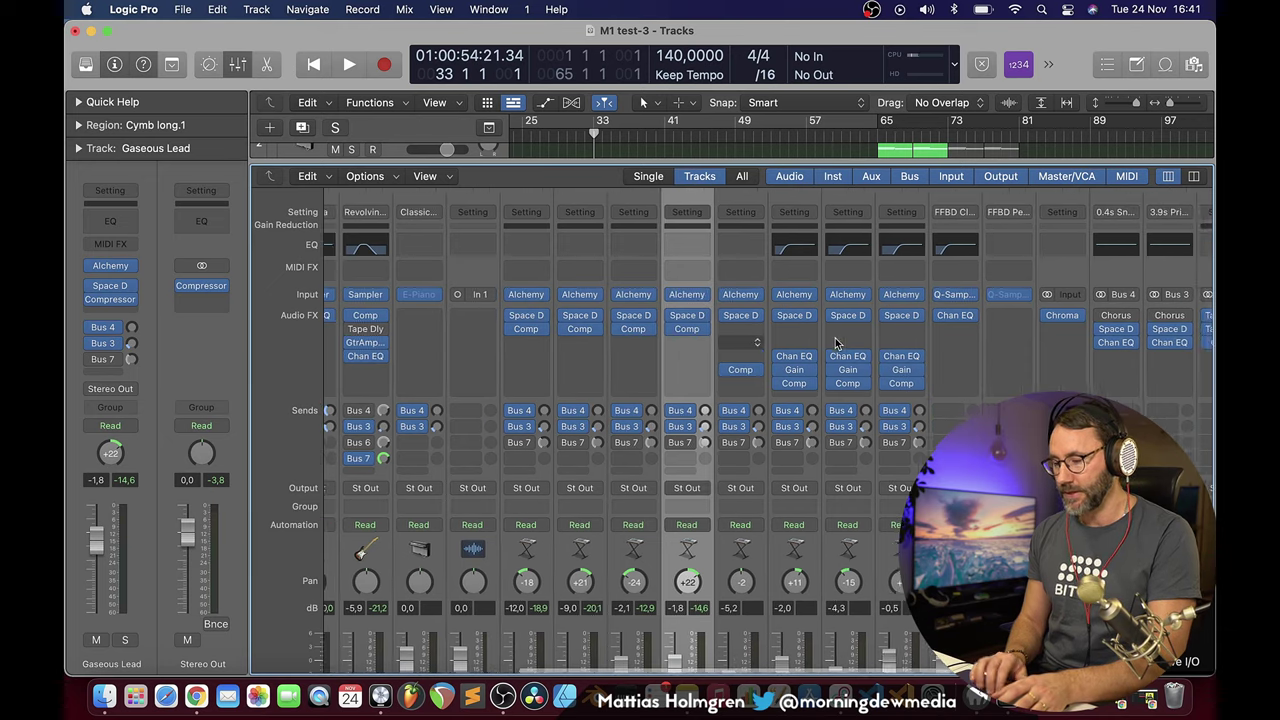
pyautogui.click(622, 315)
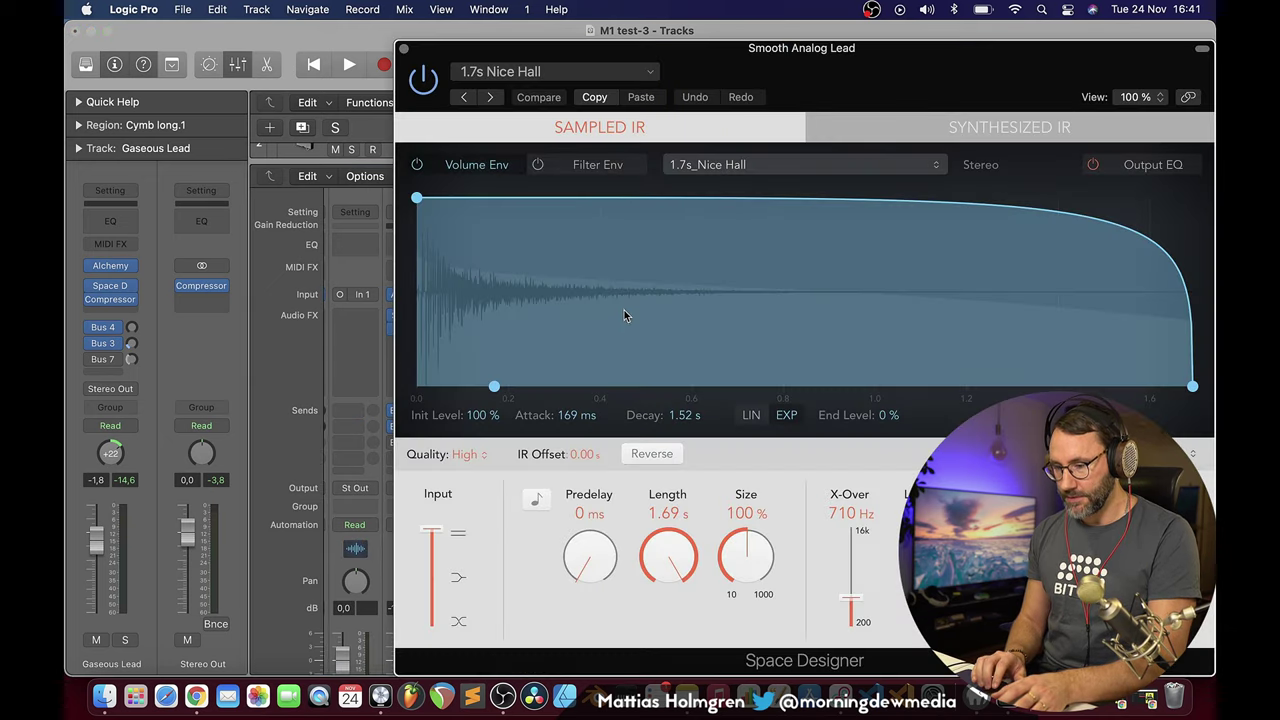
pyautogui.click(404, 50)
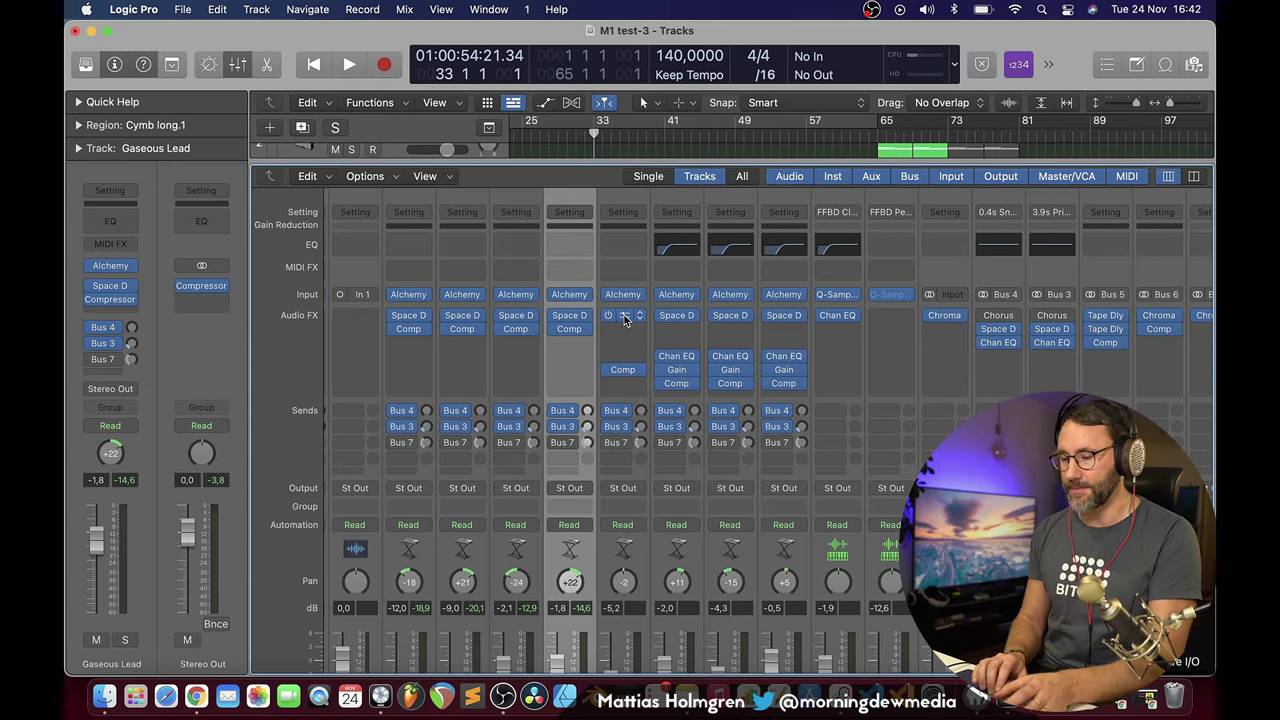
pyautogui.hscroll(-3, 624, 318)
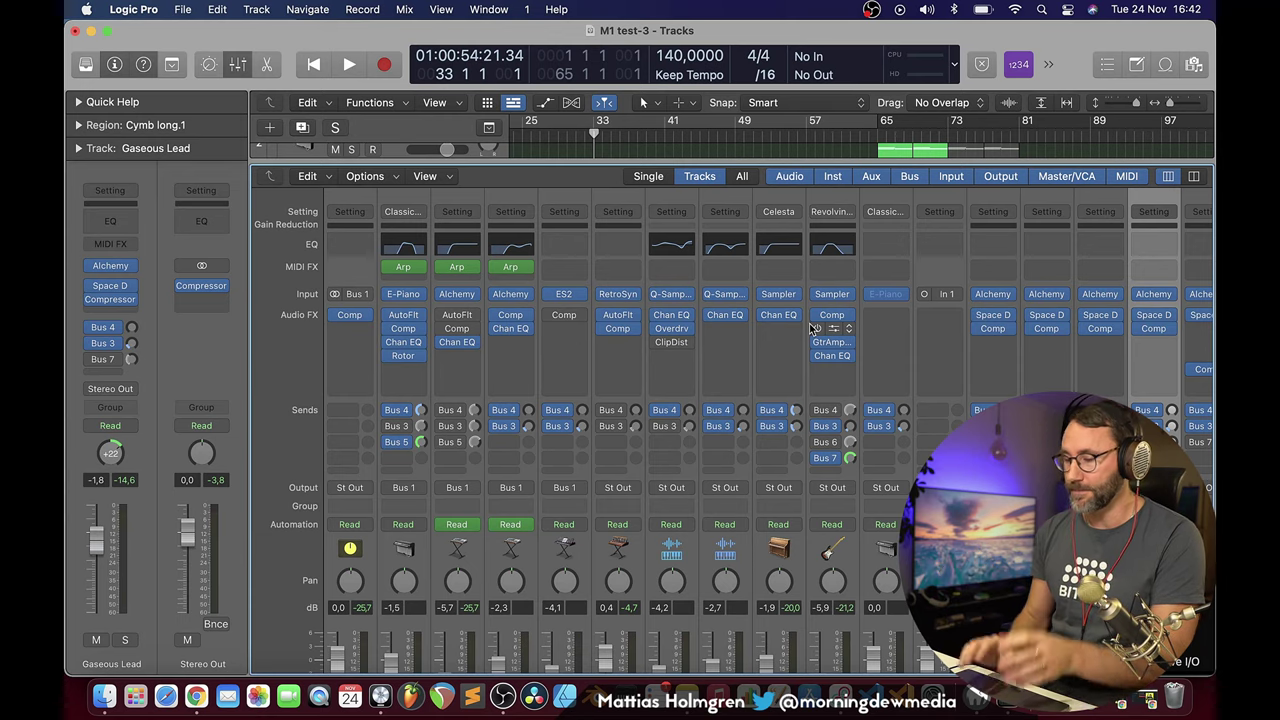
pyautogui.hscroll(10, 790, 320)
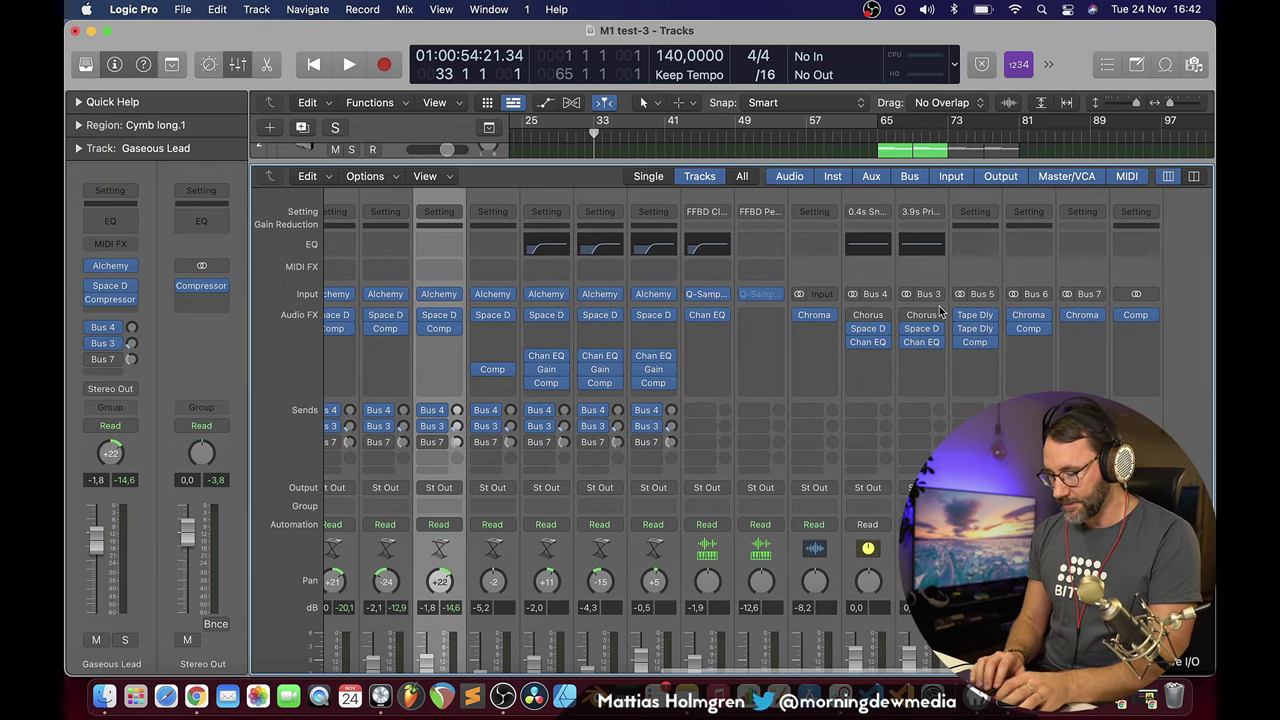
pyautogui.press('x')
# Select the Classic 70s Synth Lead track, then move the selection down to Sweet n Fuzzy.
pyautogui.scroll(-10, 871, 300)
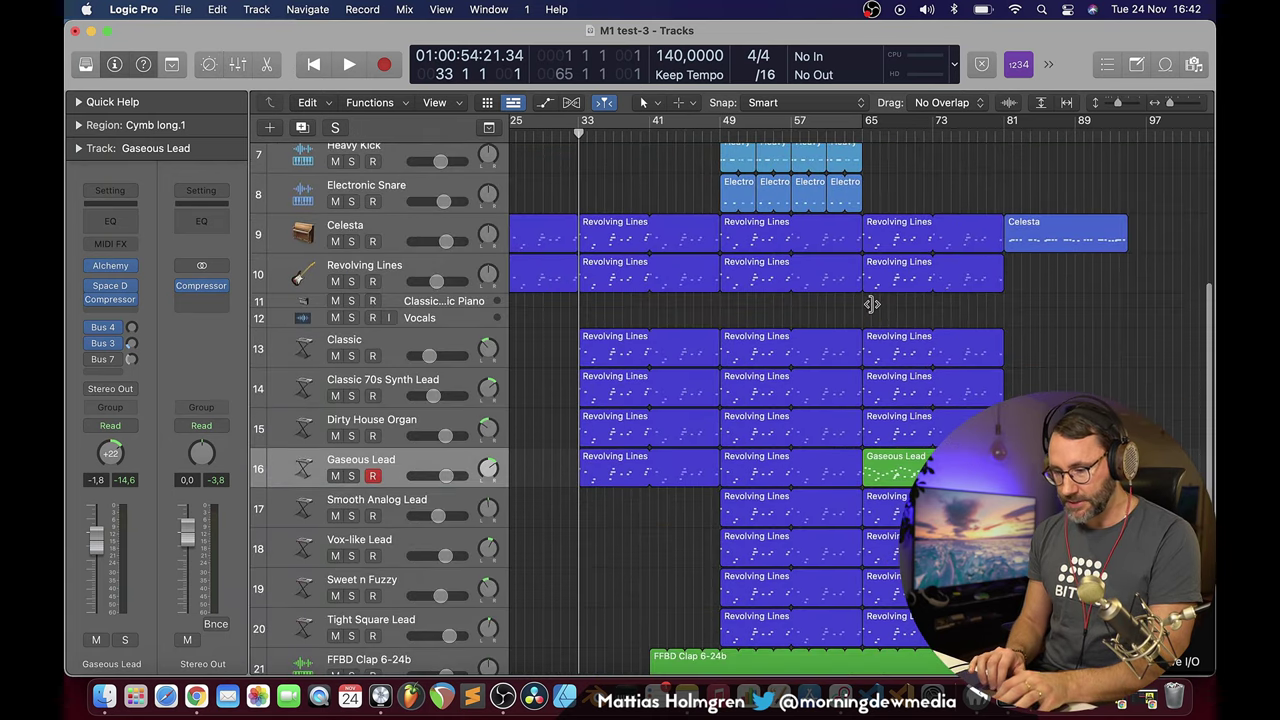
pyautogui.scroll(-2, 830, 304)
pyautogui.scroll(-4, 480, 311)
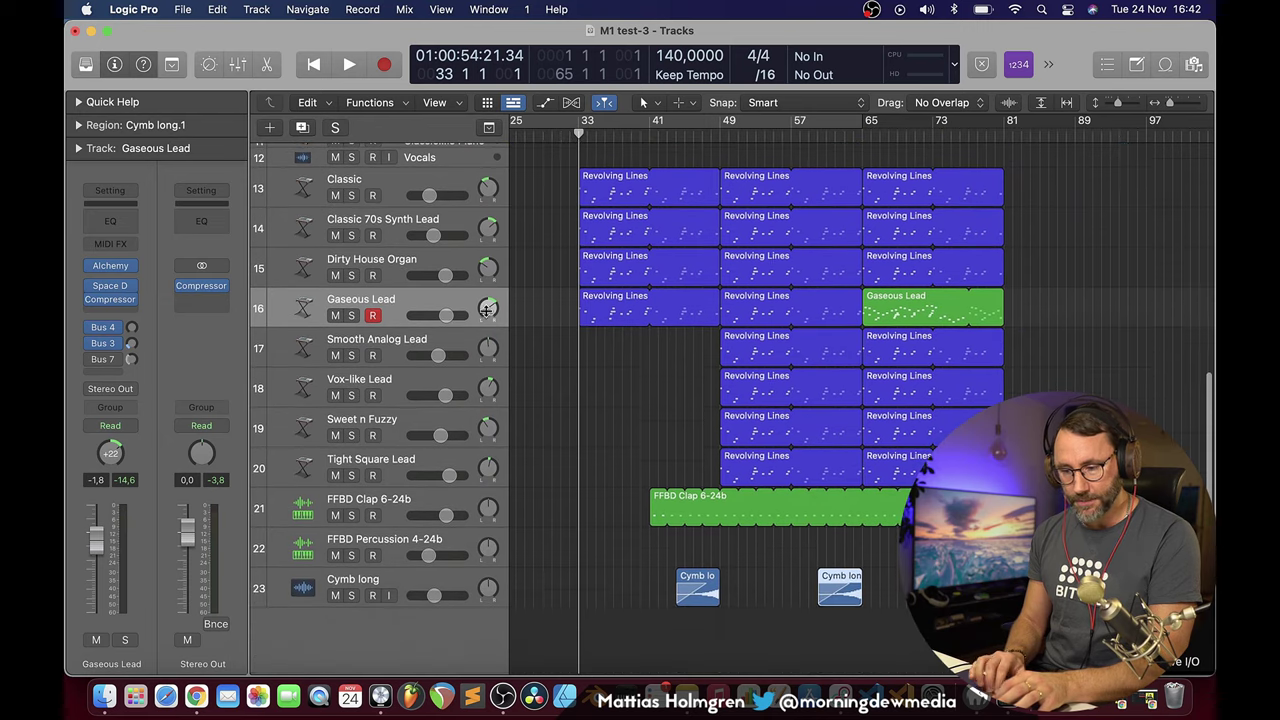
pyautogui.click(366, 220)
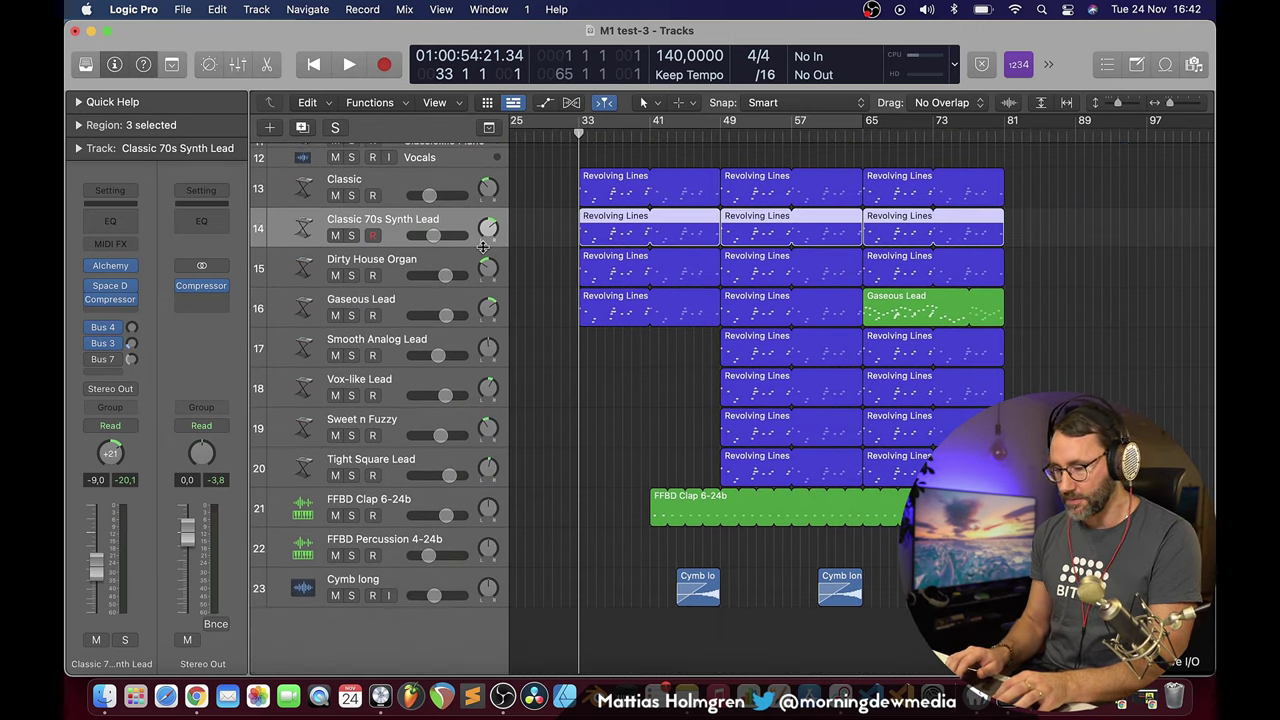
pyautogui.press('Down')
pyautogui.press('Down')
pyautogui.press('Down')
pyautogui.press('Down')
pyautogui.press('Down')
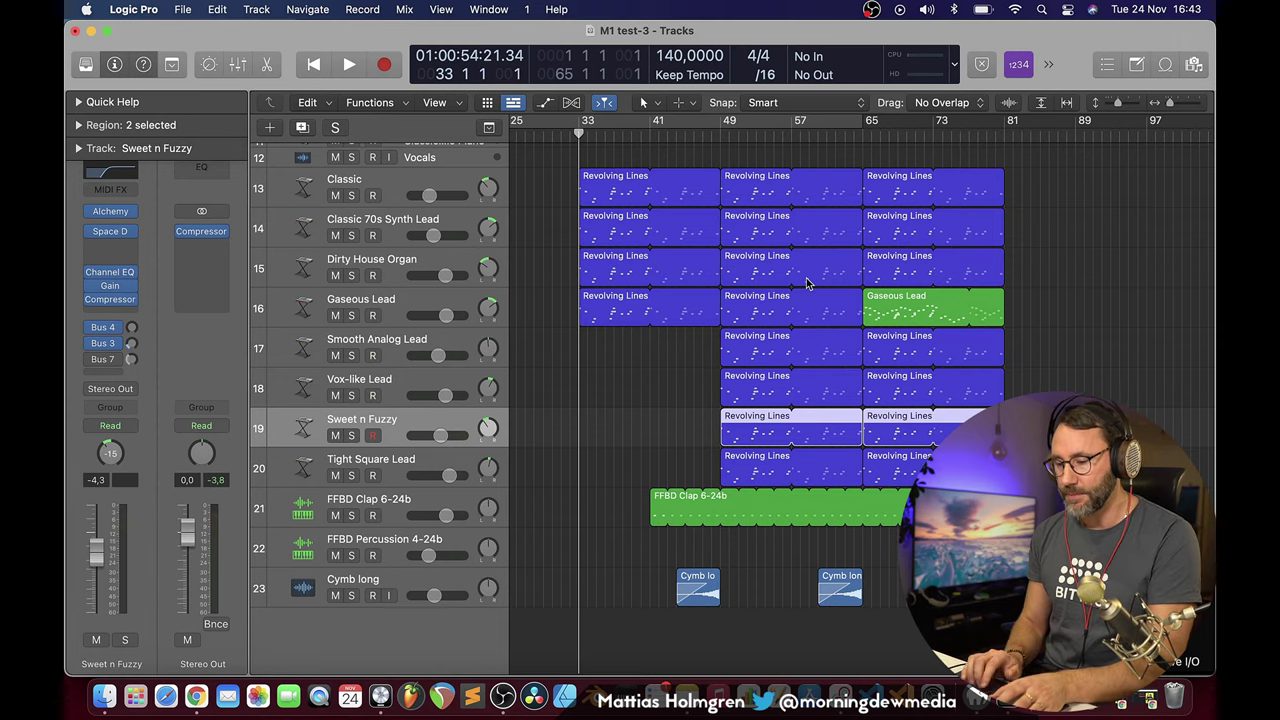
# Zoom the arrangement in and out with the keyboard, then go to the Logic Pro menu.
pyautogui.press('super+Right')
pyautogui.press('super+Right')
pyautogui.press('super+Right')
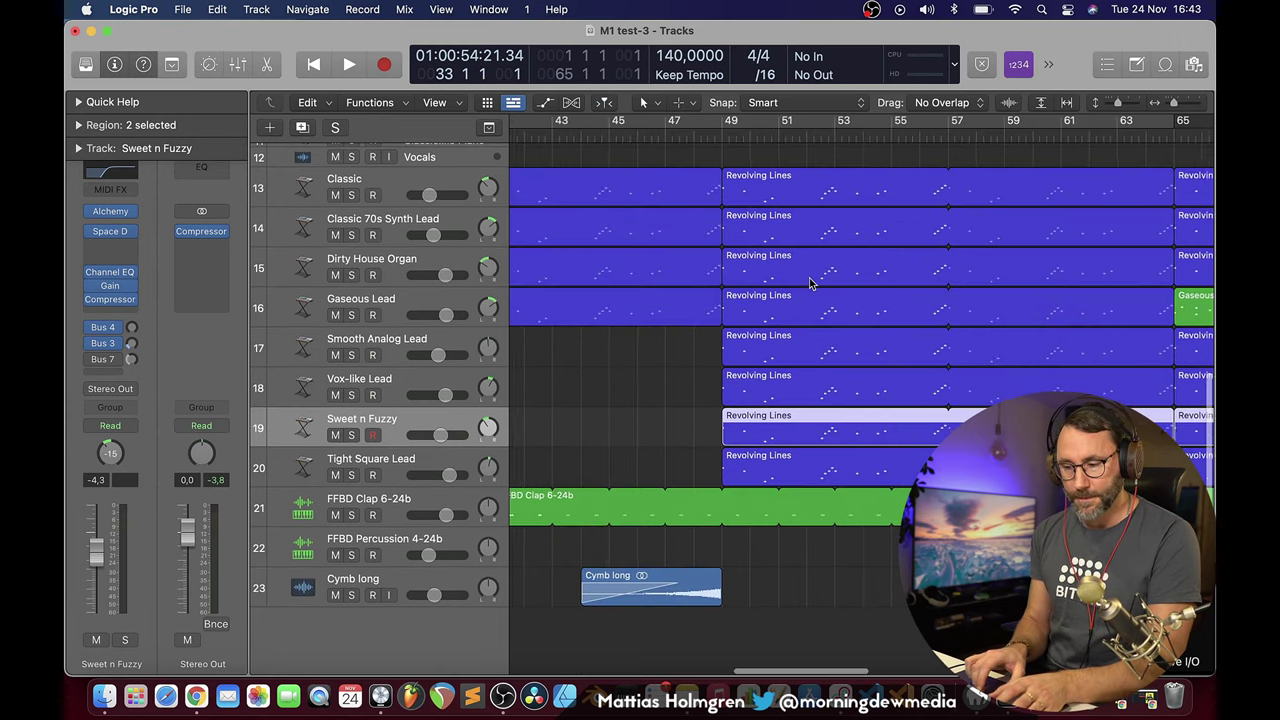
pyautogui.press('z')
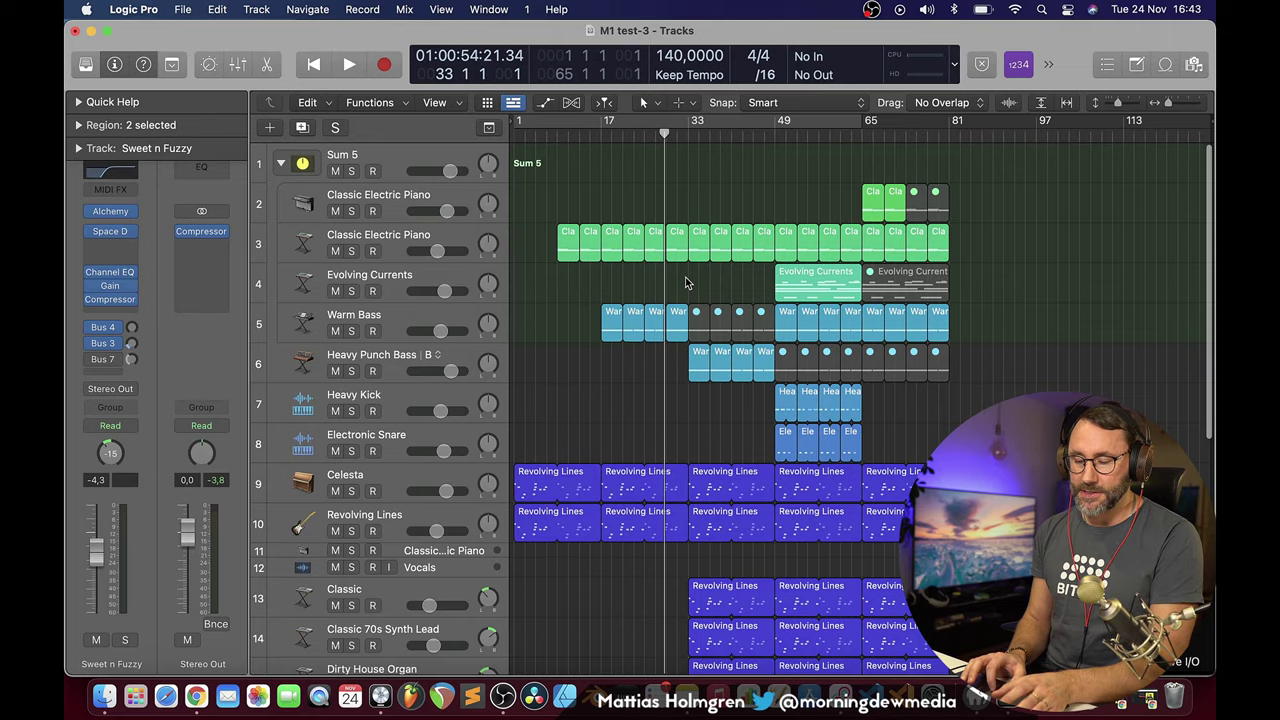
pyautogui.press('super+Right')
pyautogui.press('super+Left')
pyautogui.press('super+Right')
pyautogui.press('super+Right')
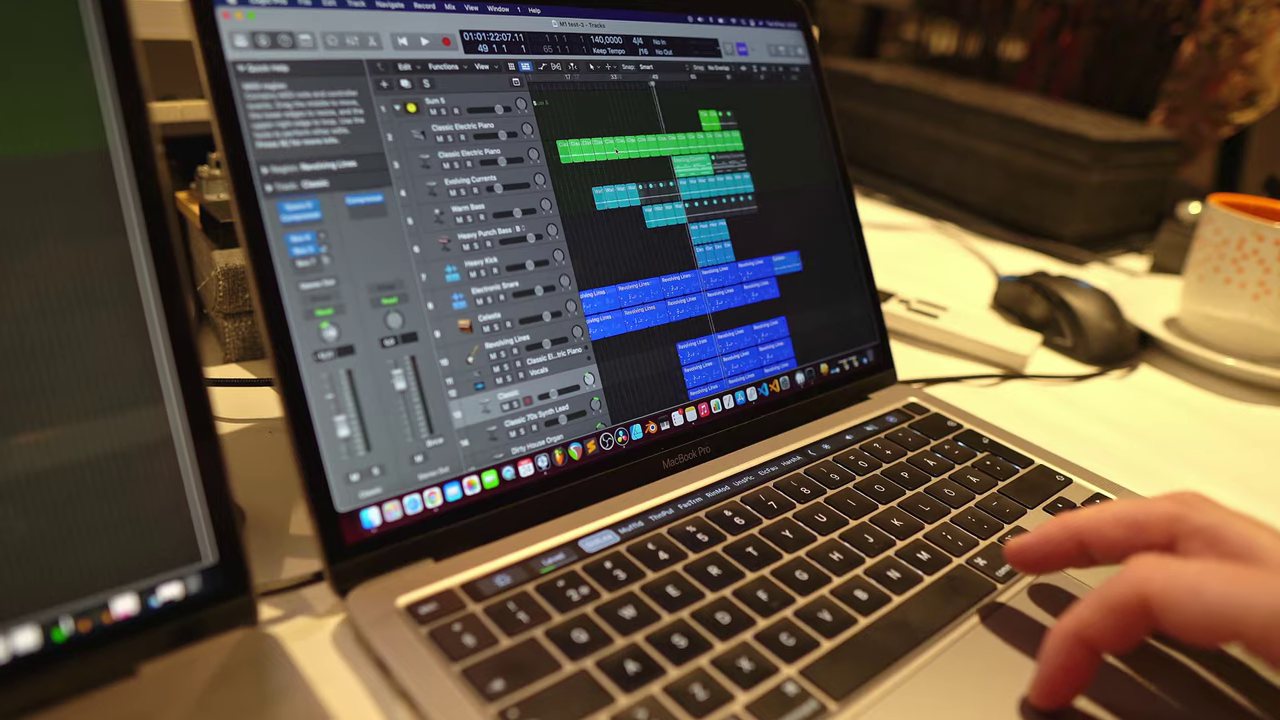
pyautogui.press('super+Right')
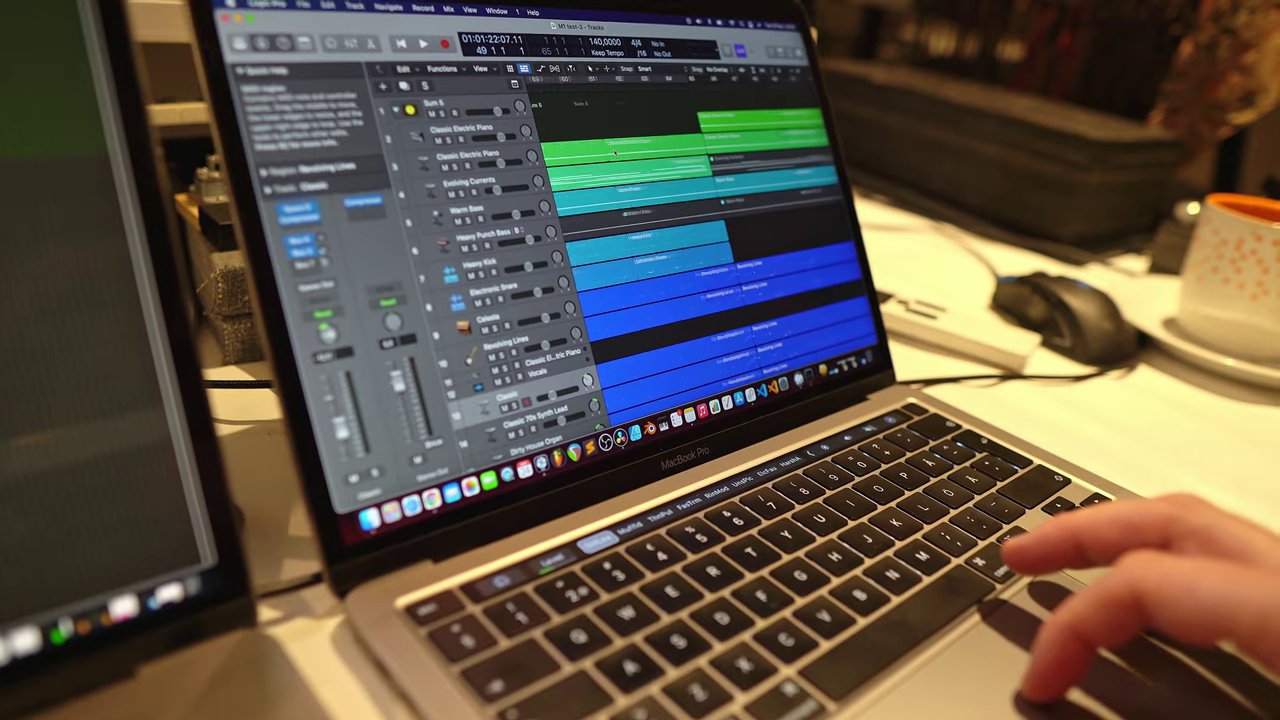
pyautogui.press('super+Right')
pyautogui.press('super+Left')
pyautogui.press('super+Right')
pyautogui.press('super+Down')
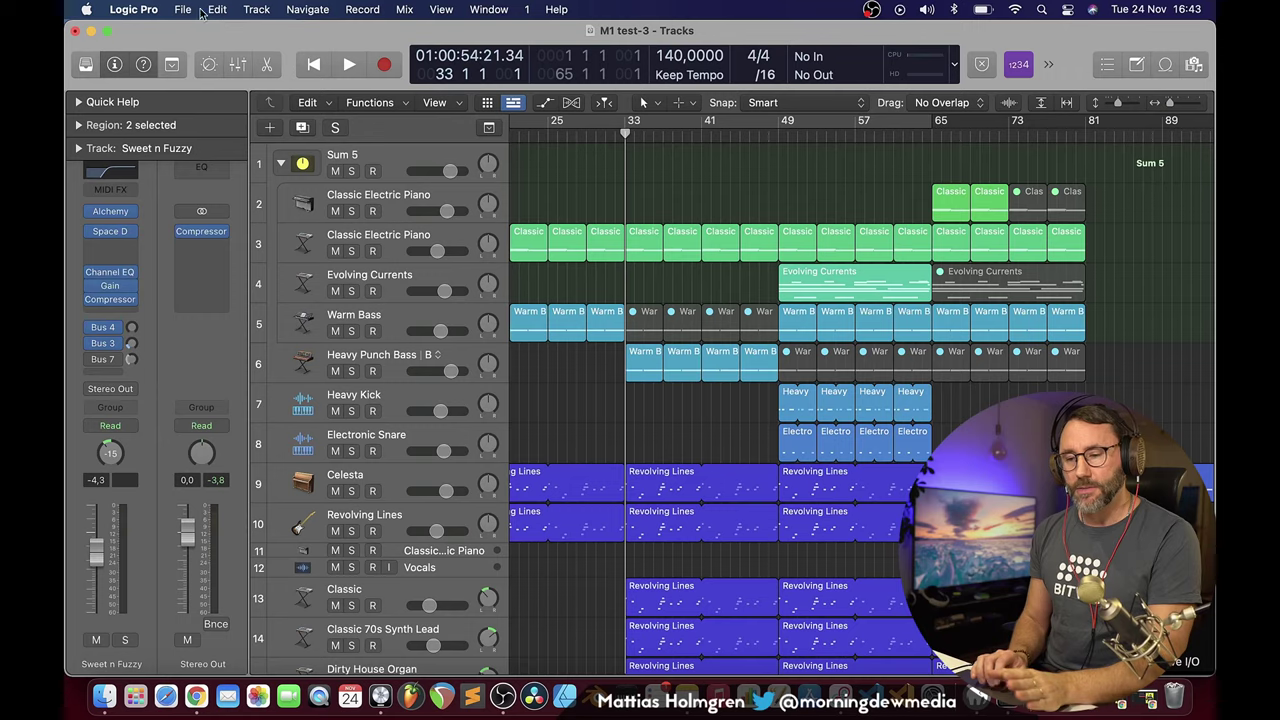
pyautogui.click(133, 9)
# In Audio preferences, keep Processing Threads on Automatic (Recommended) and close Preferences.
pyautogui.moveTo(140, 59)
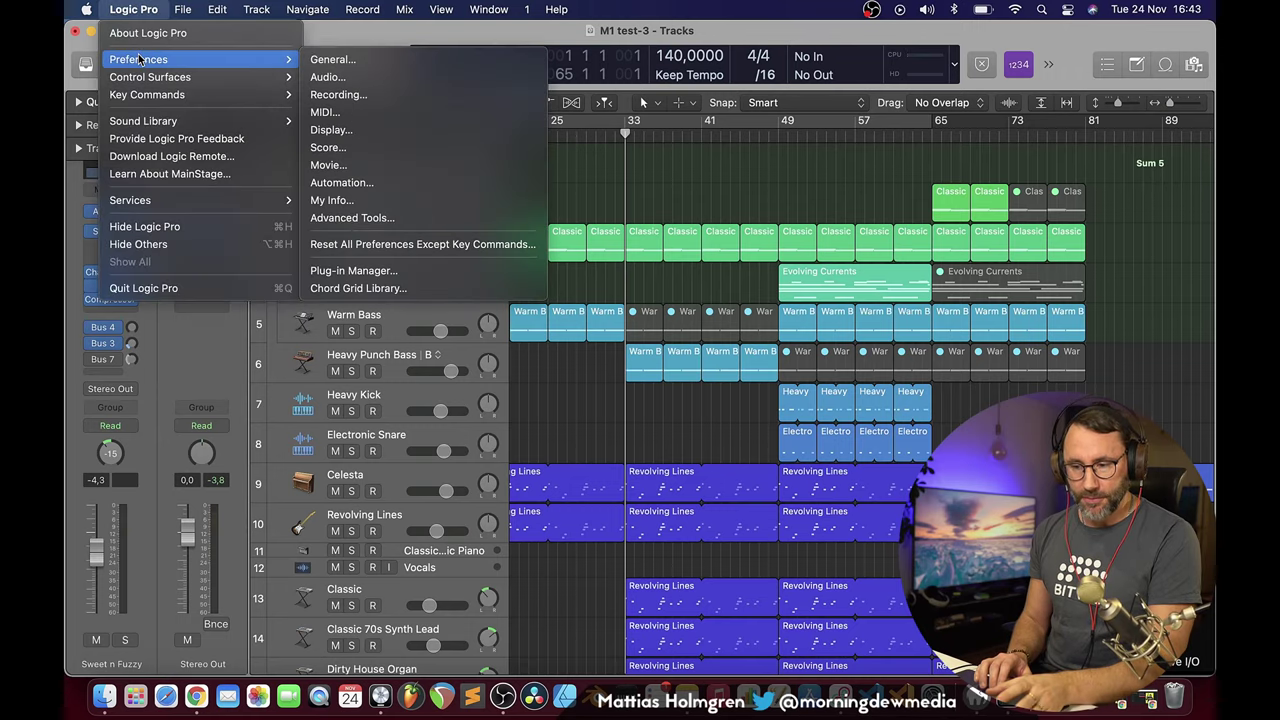
pyautogui.click(347, 78)
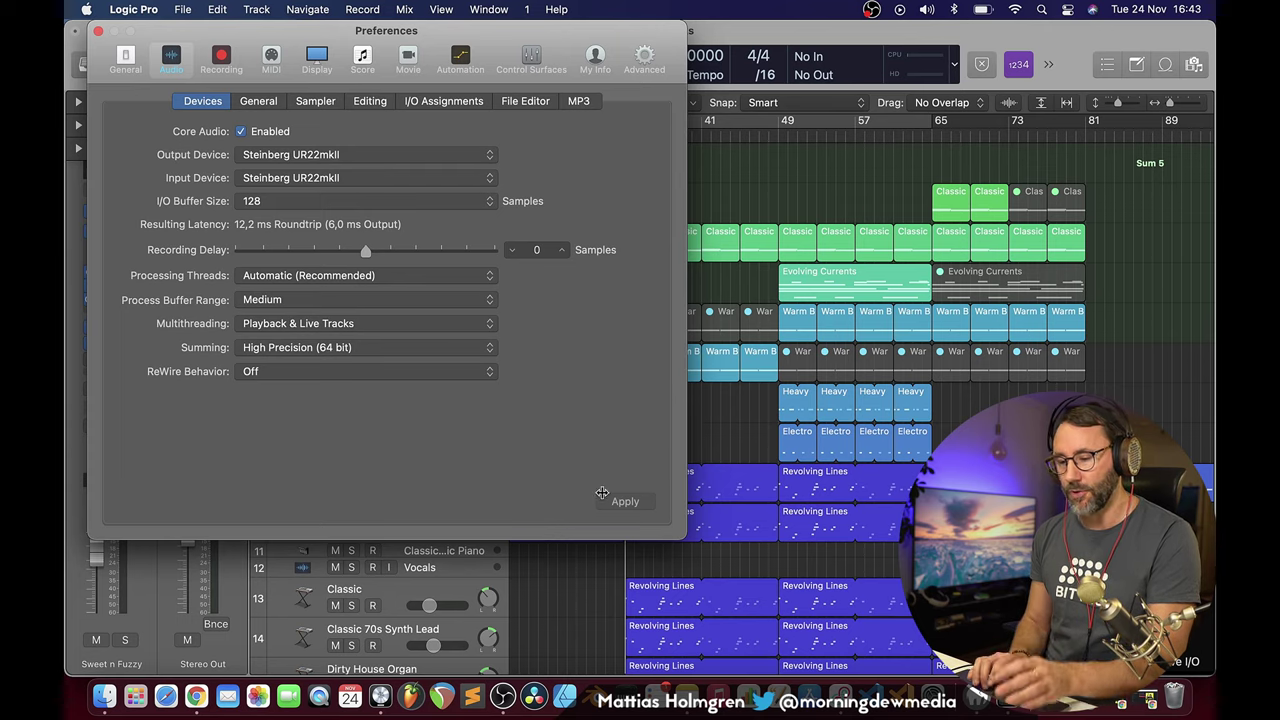
pyautogui.click(448, 275)
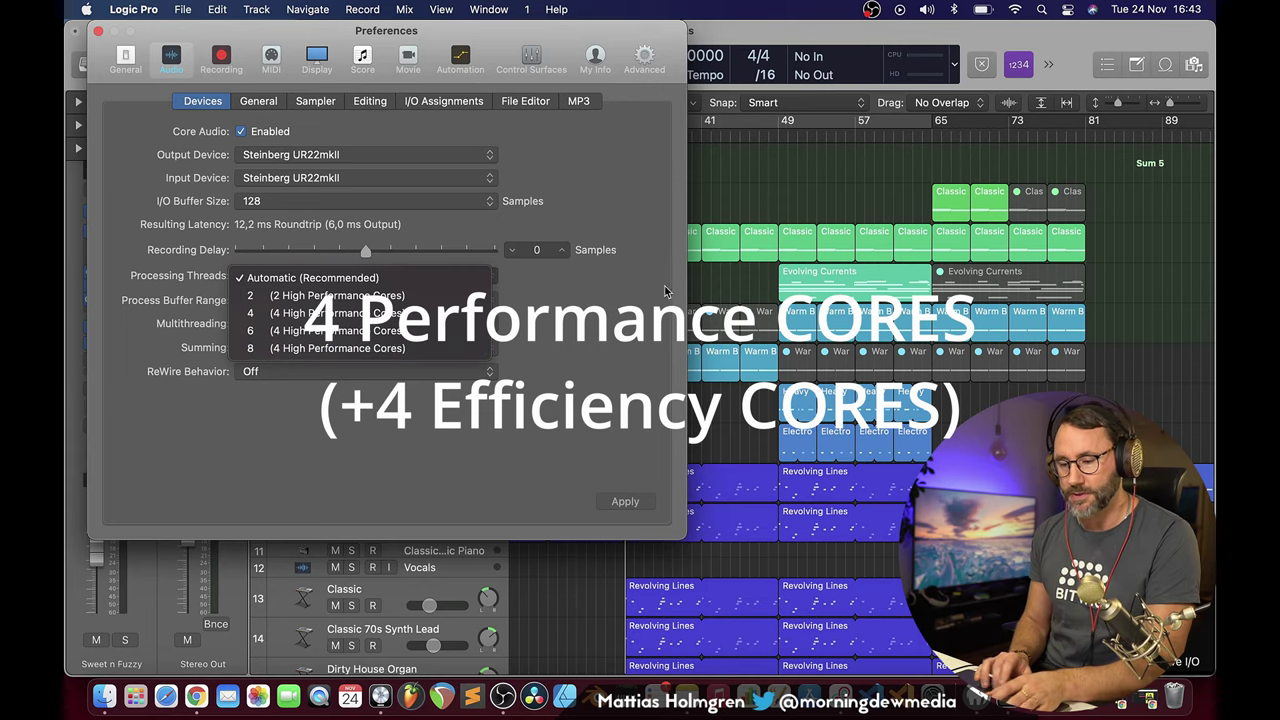
pyautogui.click(630, 328)
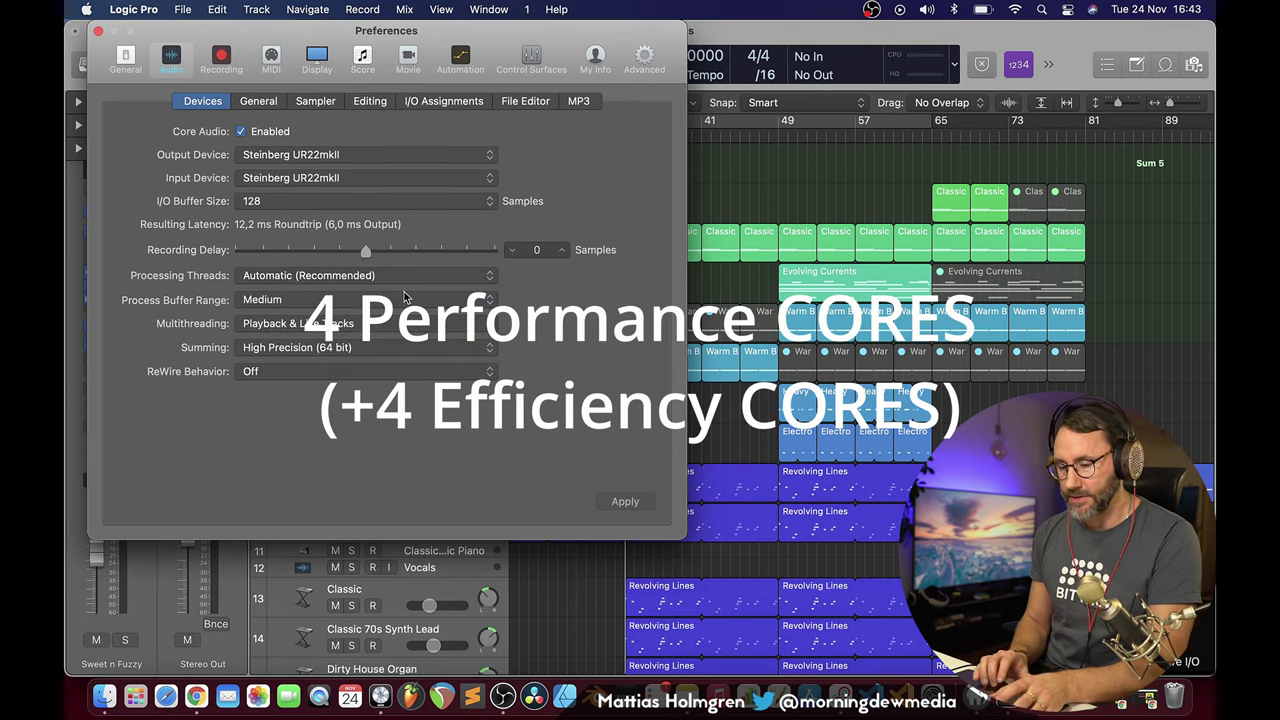
pyautogui.click(99, 33)
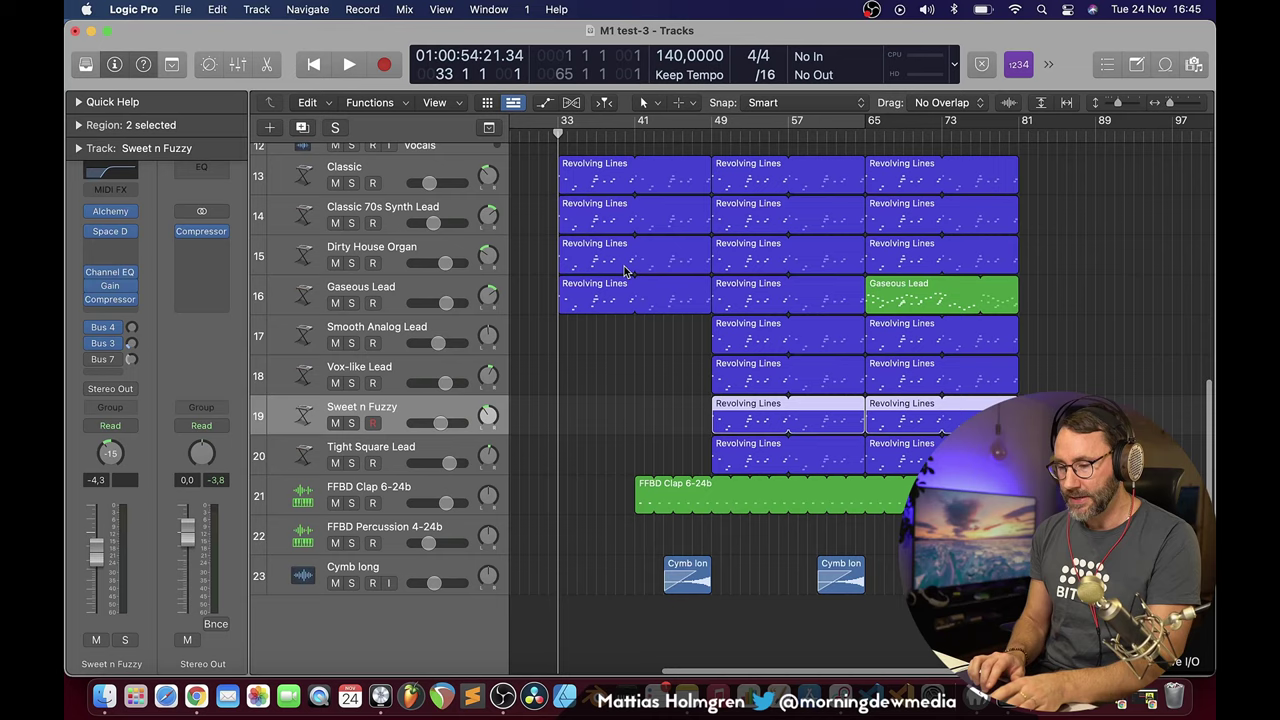
# Open the Revolving Lines region's notes in the Piano Roll.
pyautogui.scroll(4, 562, 150)
pyautogui.scroll(5, 562, 150)
pyautogui.scroll(-8, 562, 150)
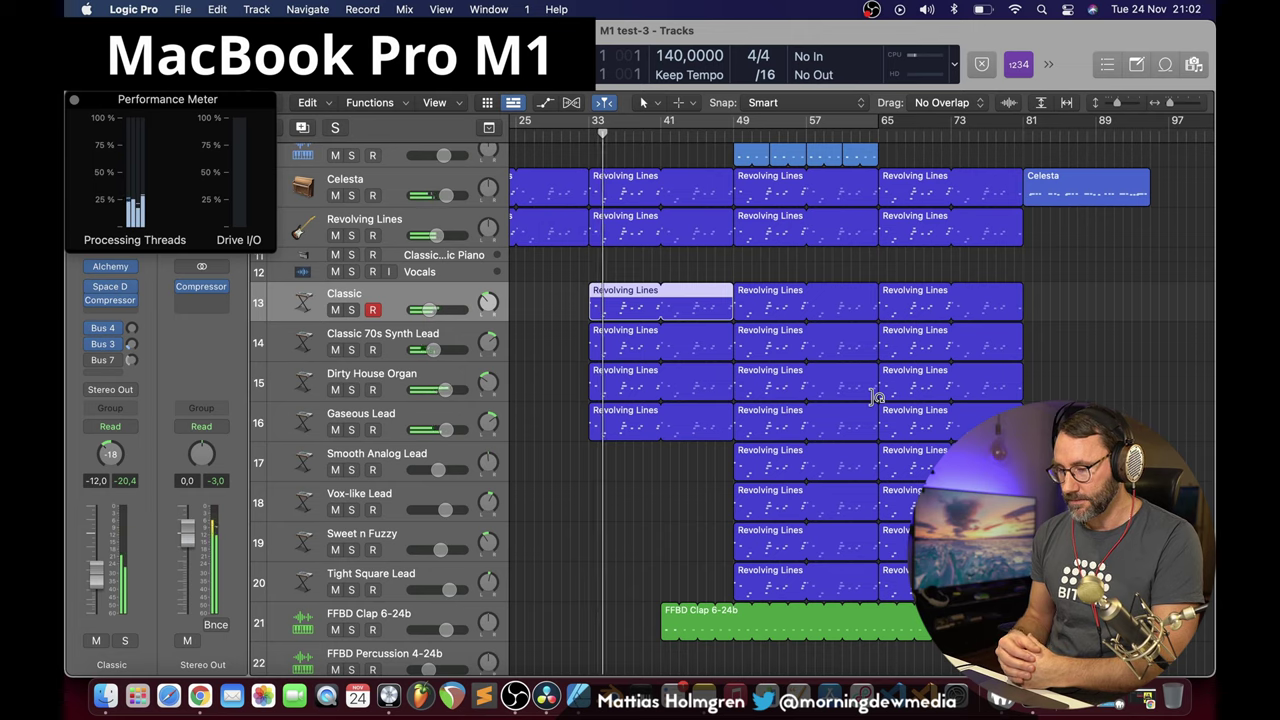
pyautogui.scroll(1, 661, 316)
pyautogui.scroll(2, 661, 316)
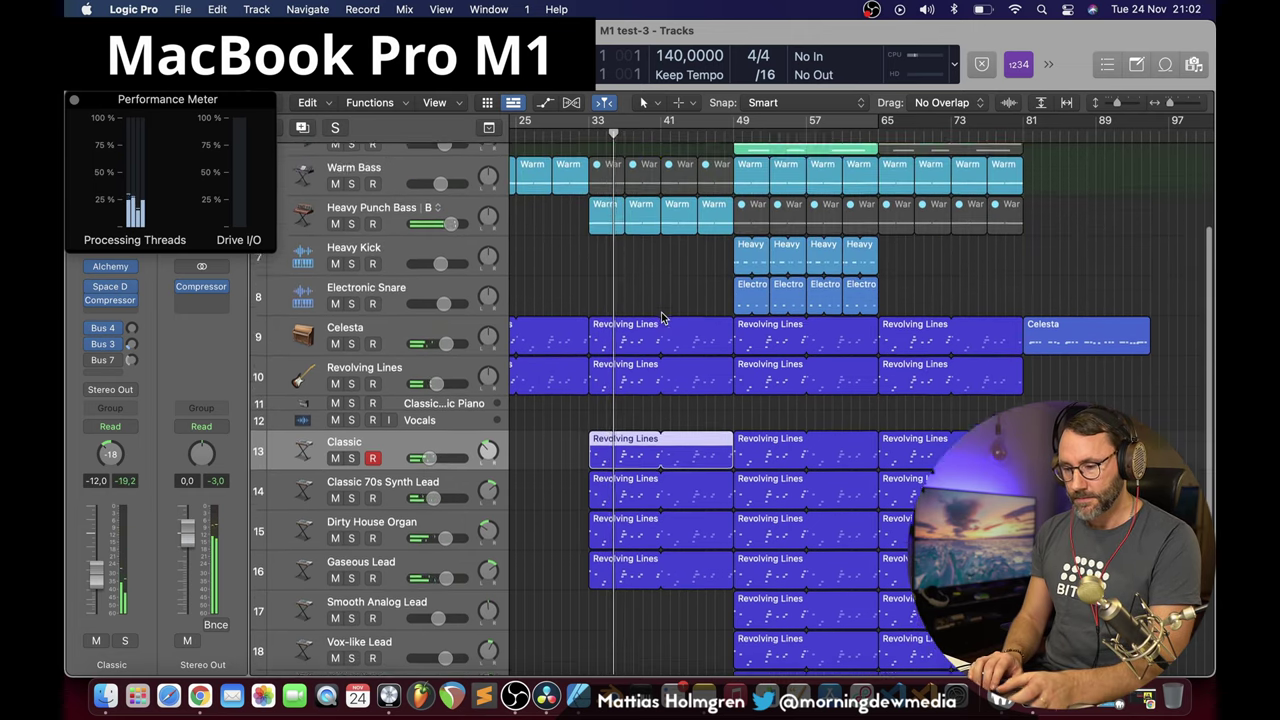
pyautogui.scroll(5, 660, 318)
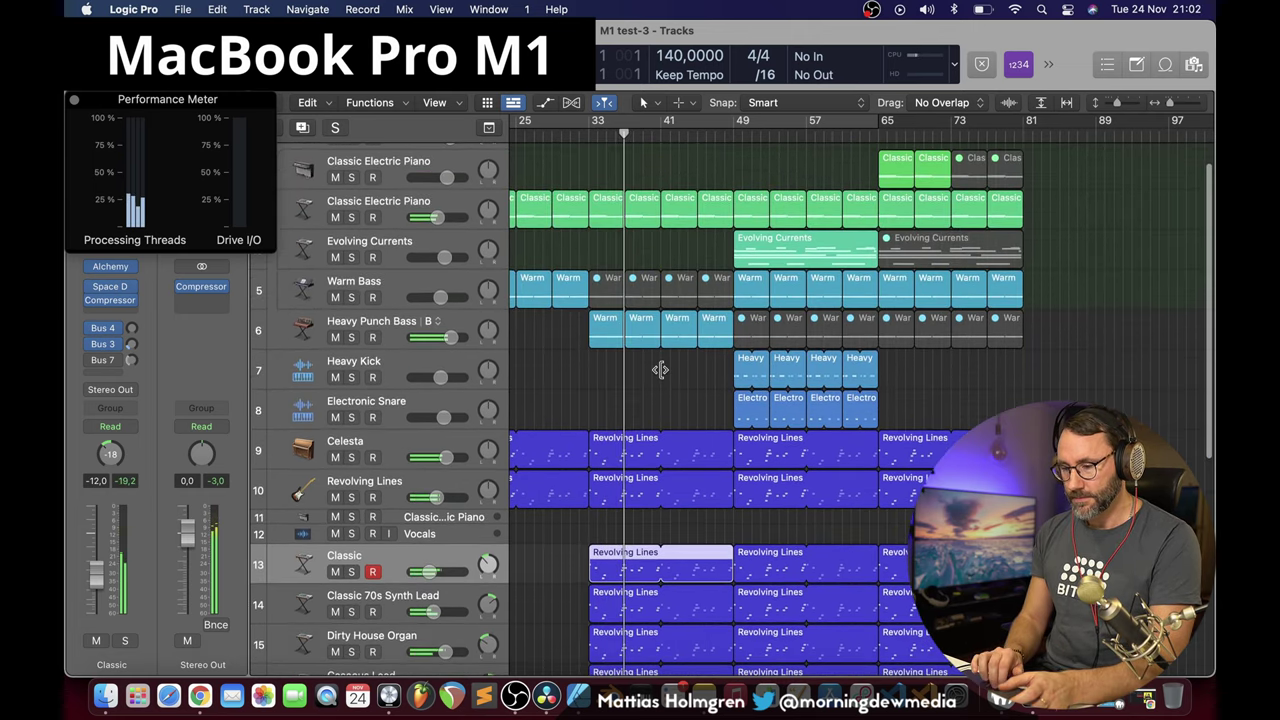
pyautogui.doubleClick(622, 567)
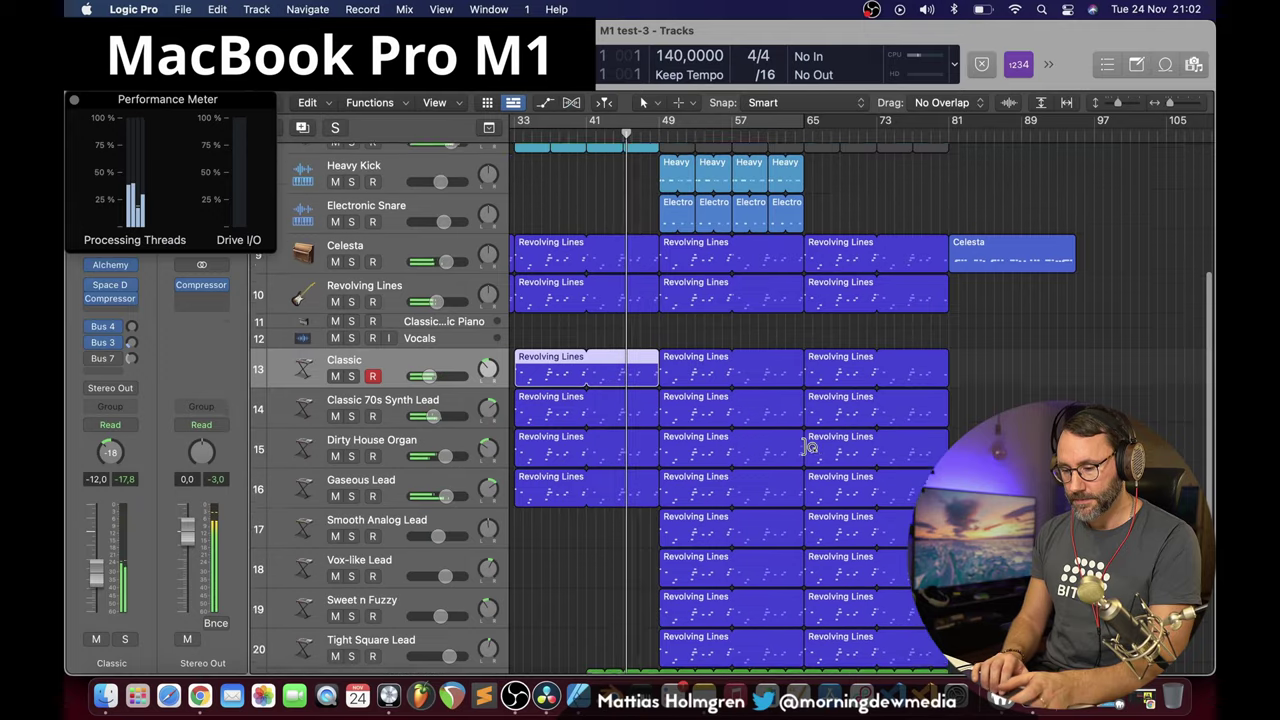
# Select the Evolving Currents track and open its Alchemy instrument.
pyautogui.scroll(5, 812, 445)
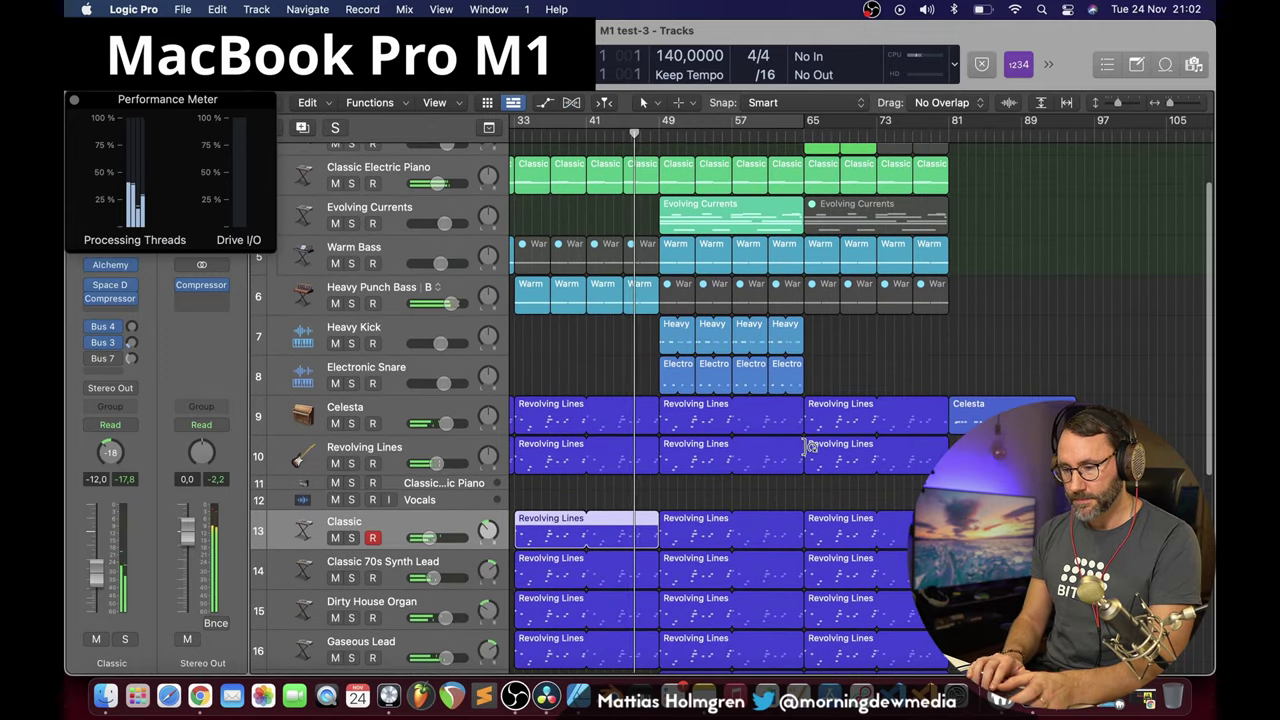
pyautogui.scroll(3, 812, 445)
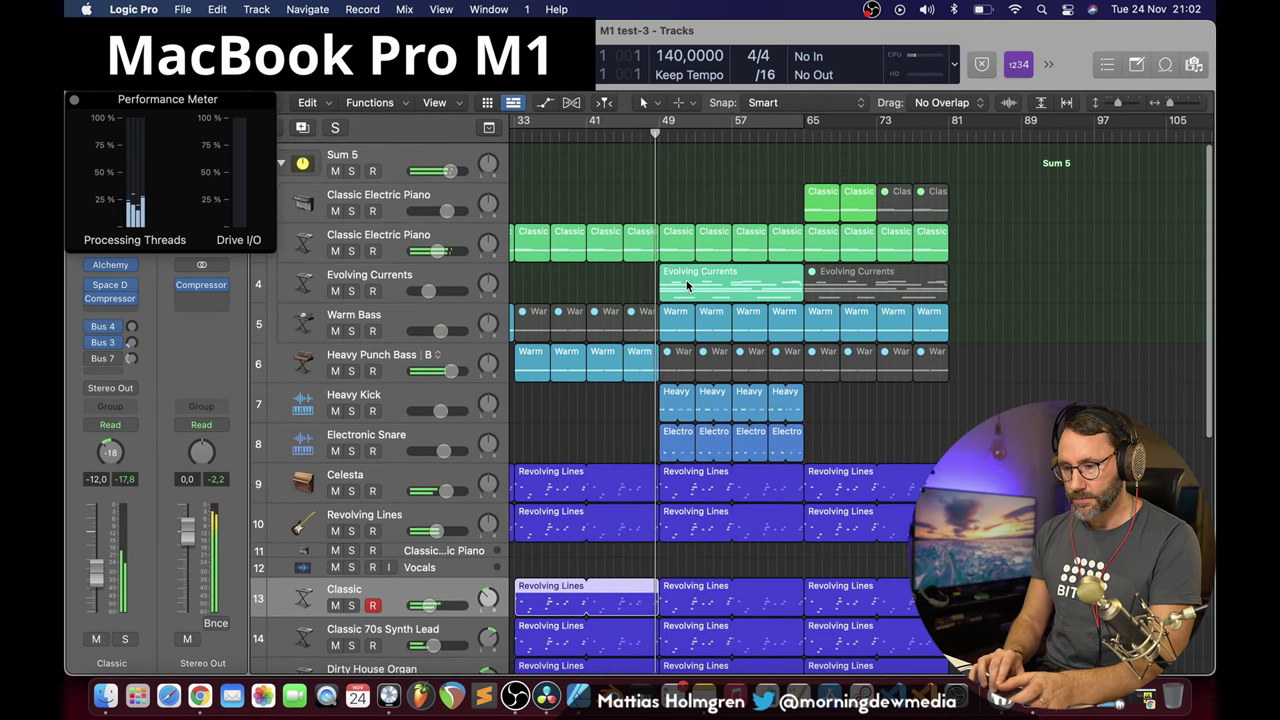
pyautogui.click(686, 285)
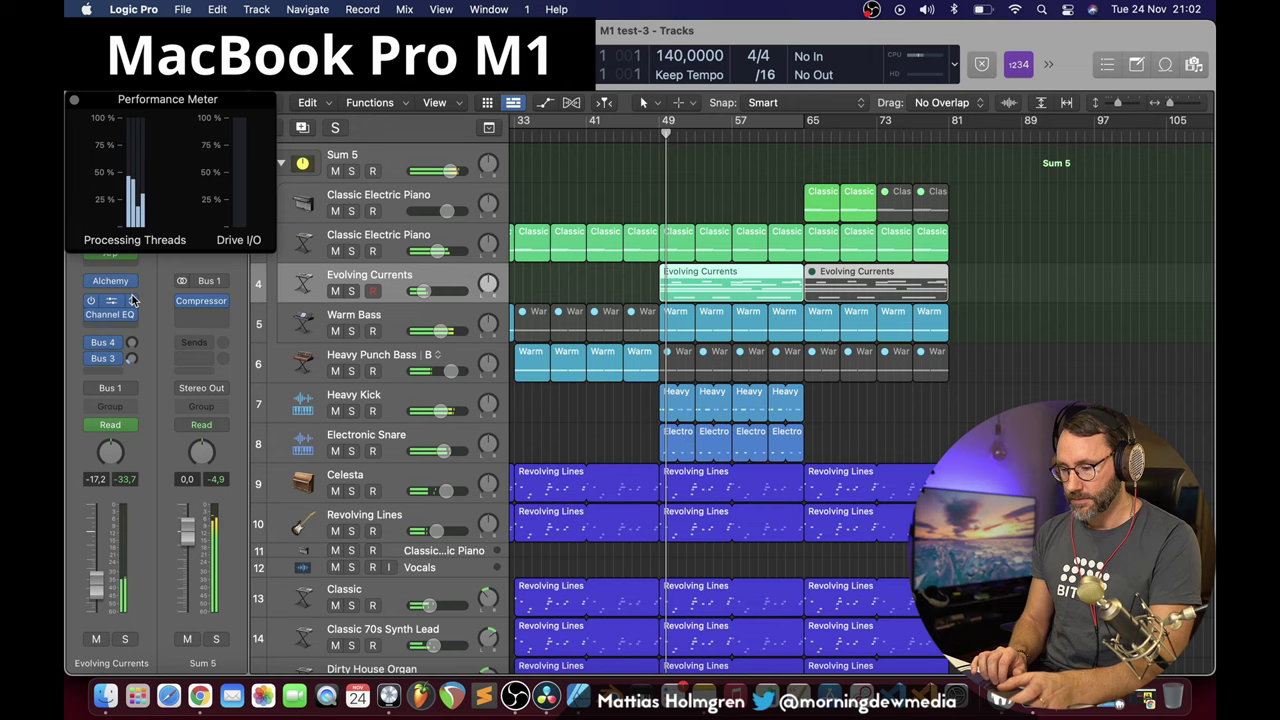
pyautogui.click(113, 282)
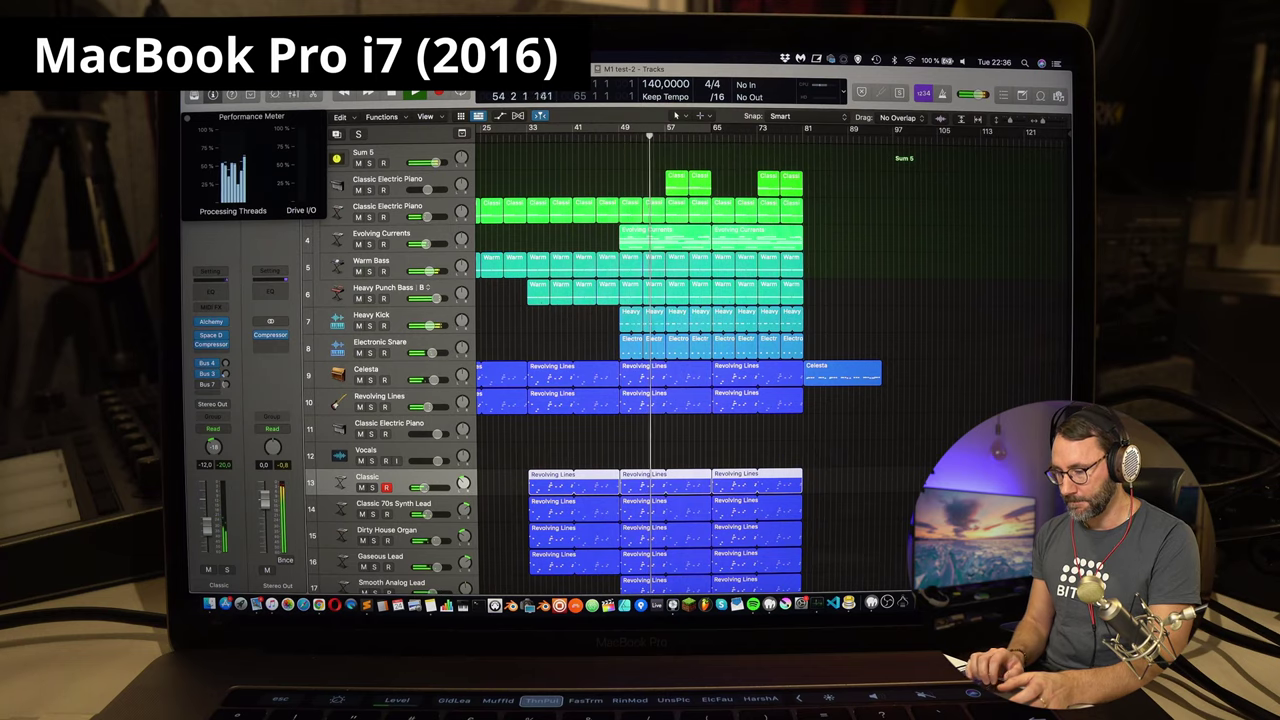
pyautogui.scroll(-5, 736, 256)
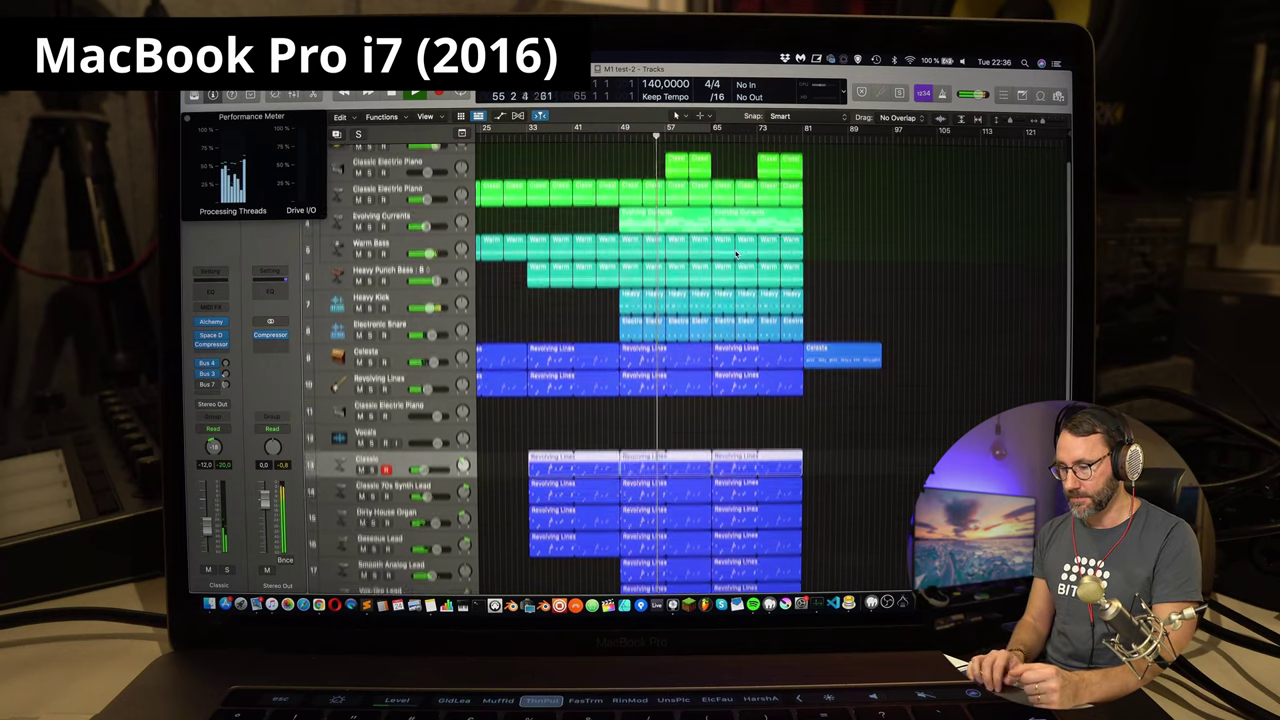
pyautogui.scroll(-2, 736, 255)
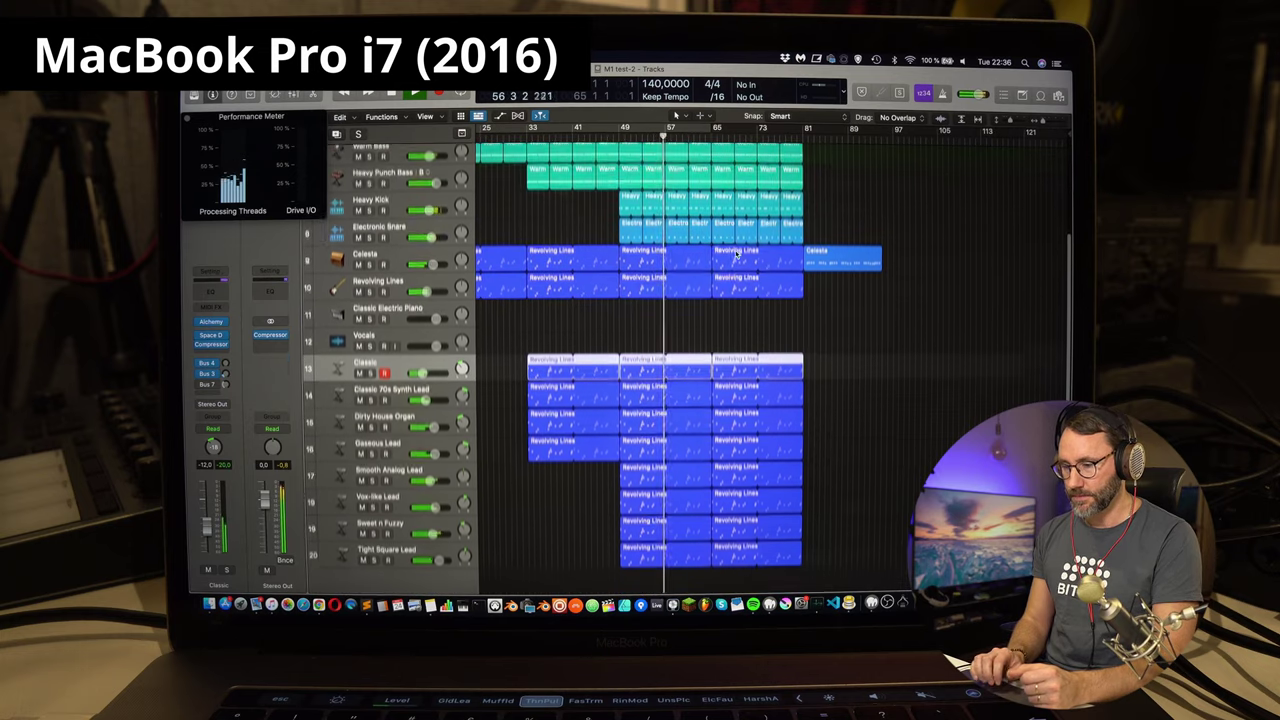
pyautogui.scroll(4, 736, 256)
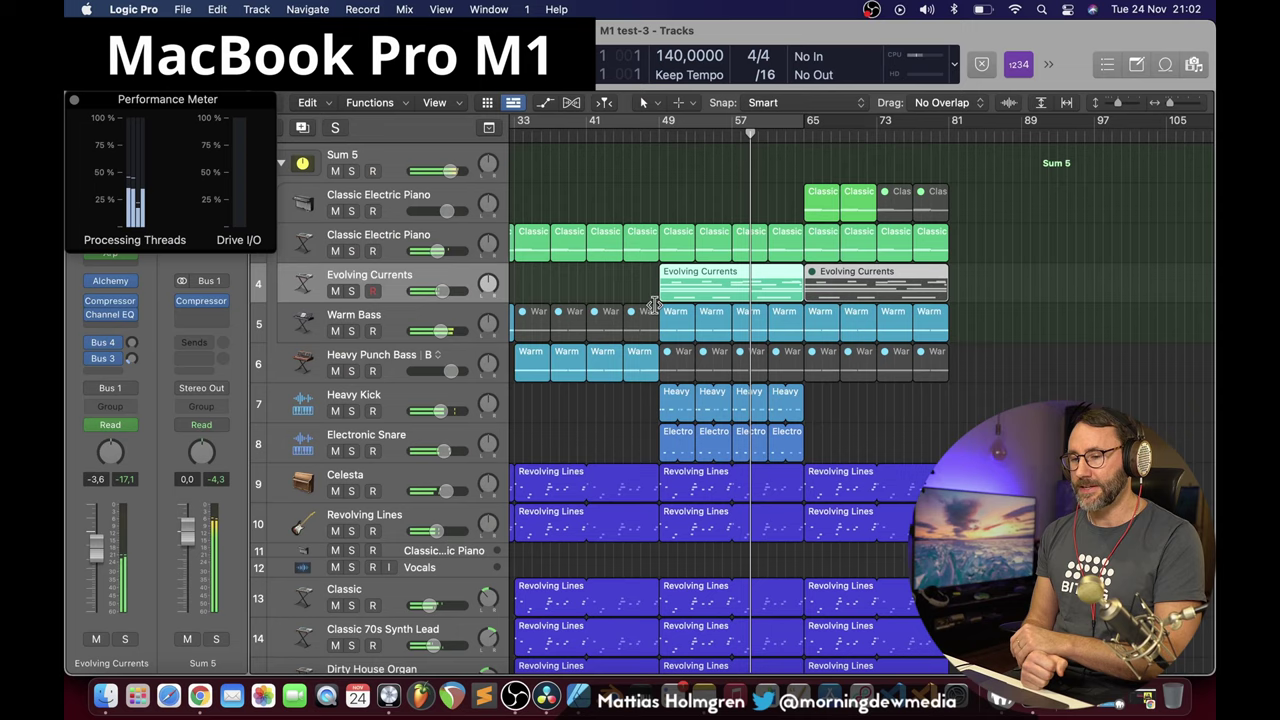
pyautogui.scroll(-2, 793, 278)
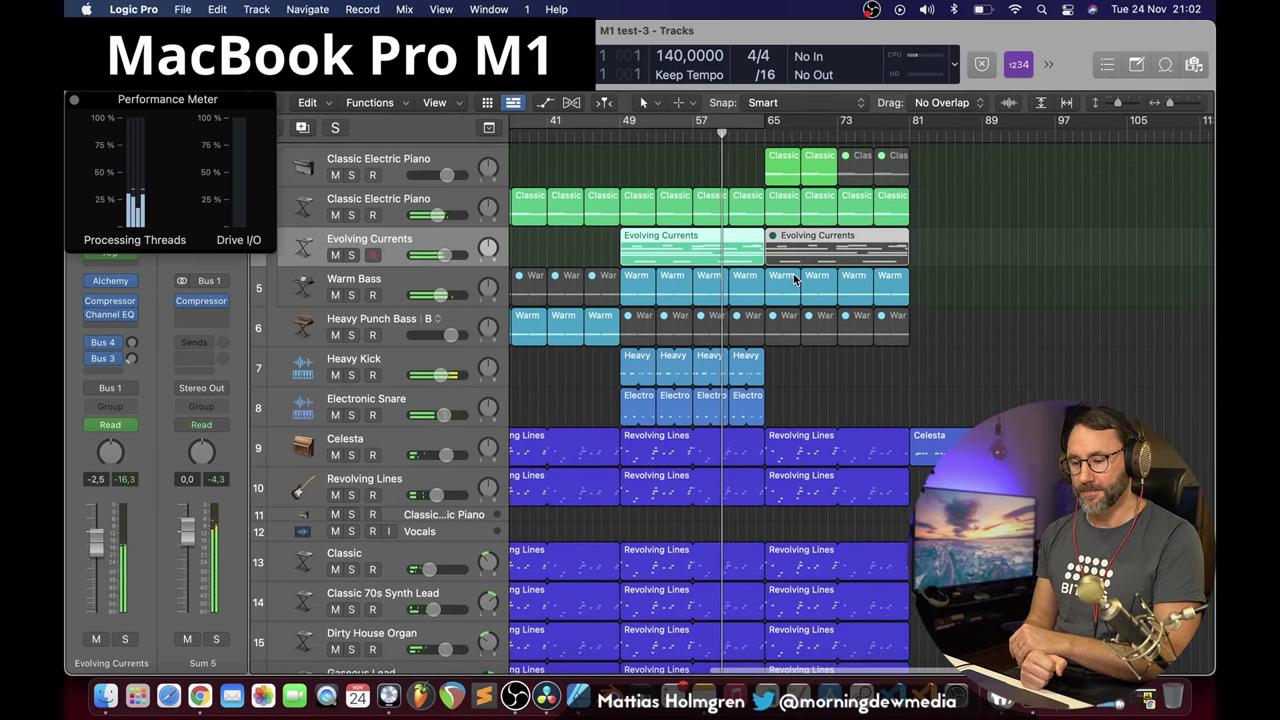
pyautogui.scroll(-5, 793, 278)
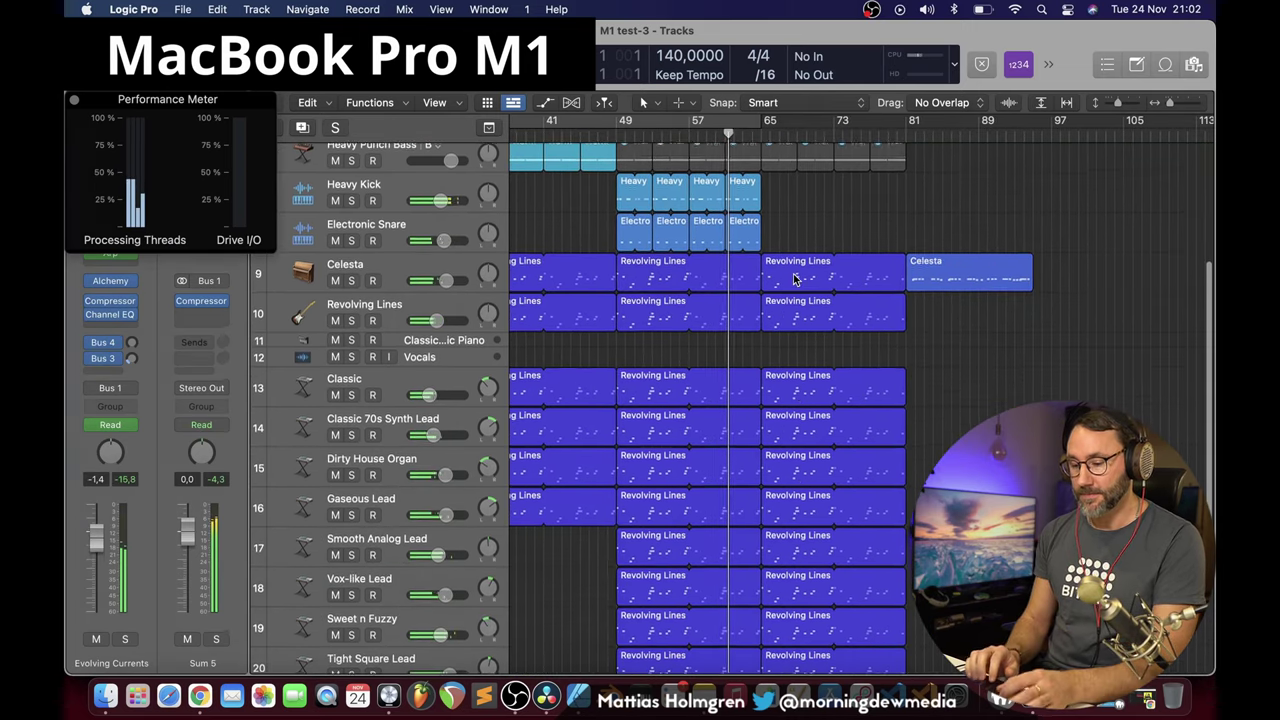
pyautogui.scroll(-5, 795, 279)
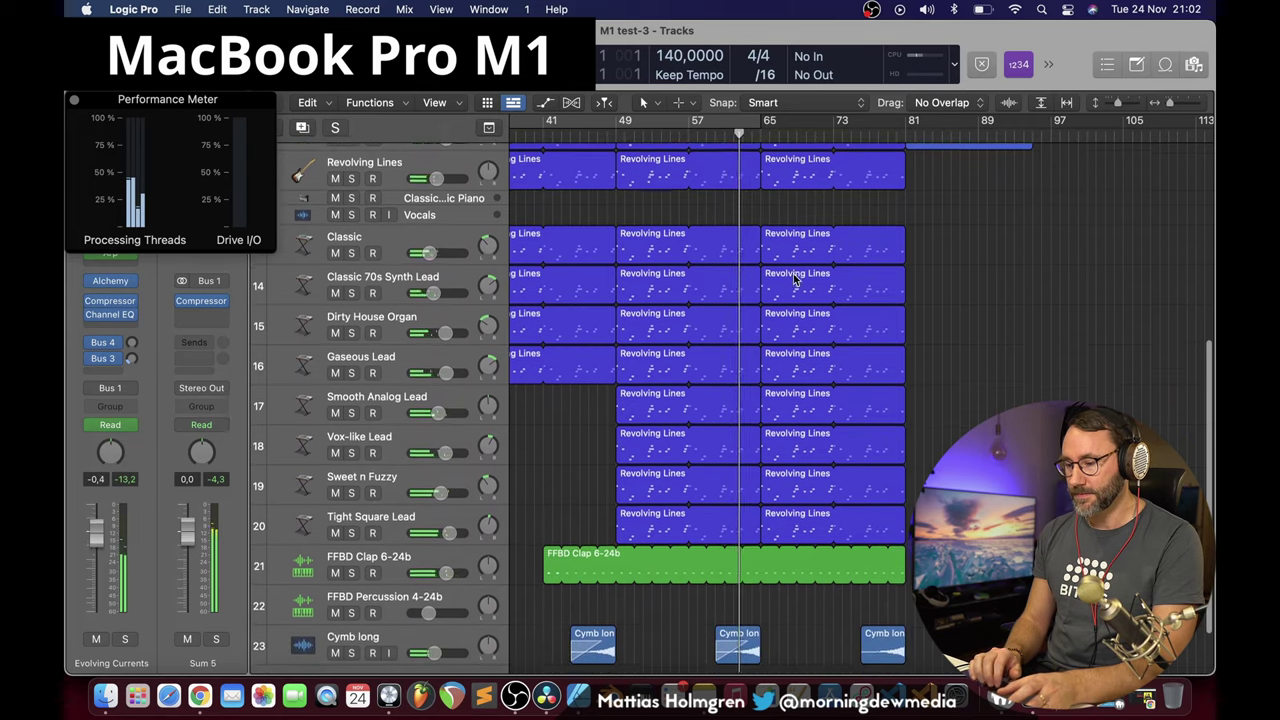
pyautogui.scroll(-1, 795, 279)
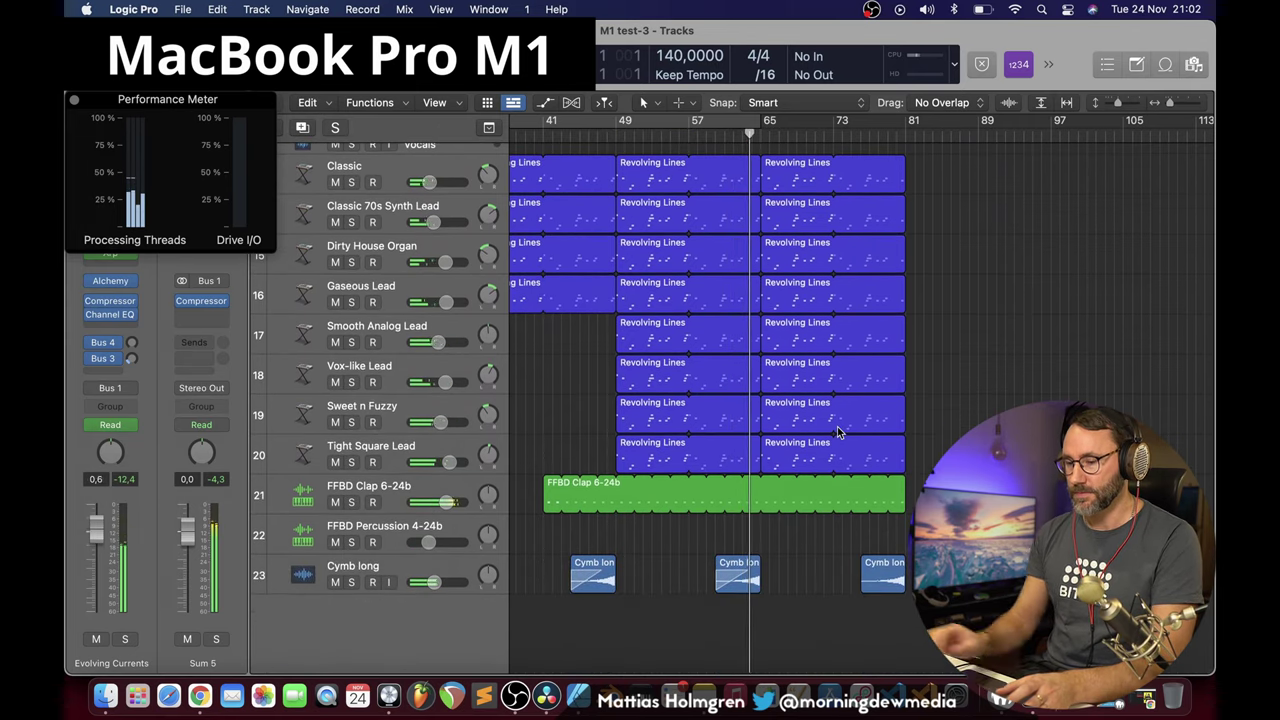
pyautogui.scroll(15, 838, 430)
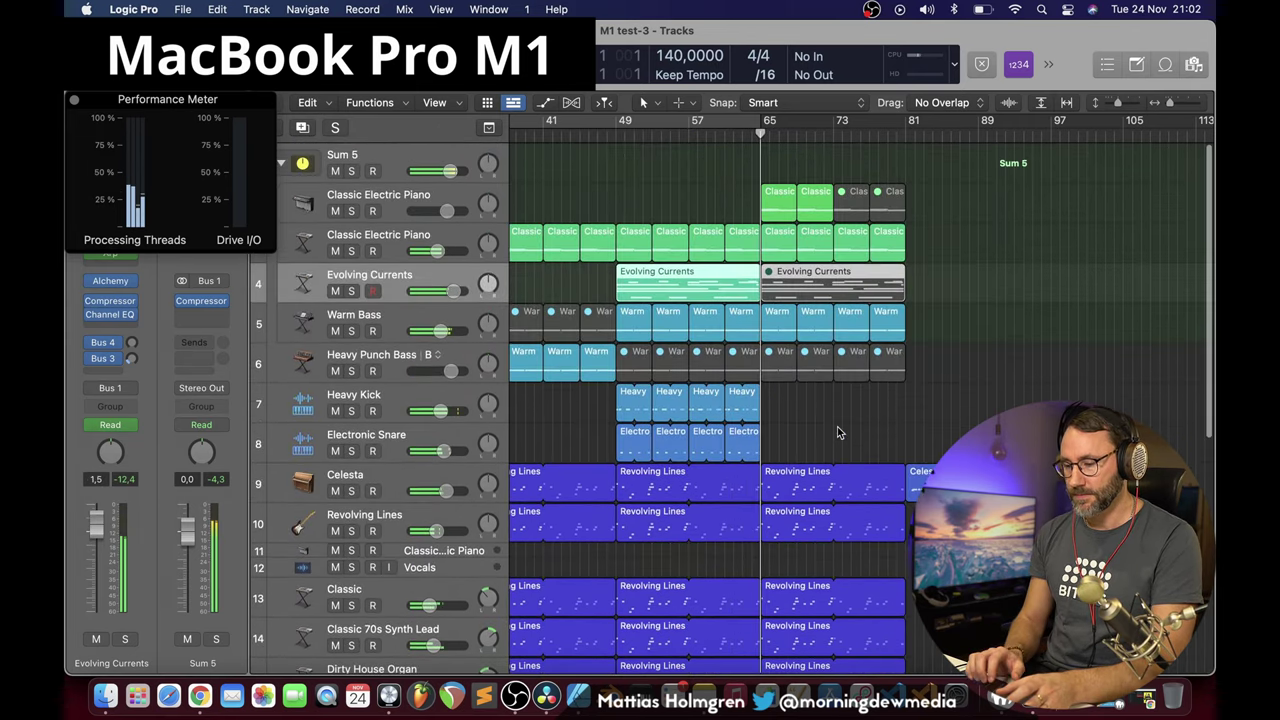
# Select the Revolving Lines track and switch Alchemy's performance to the Muffled sound.
pyautogui.press('super+Right')
pyautogui.press('super+Right')
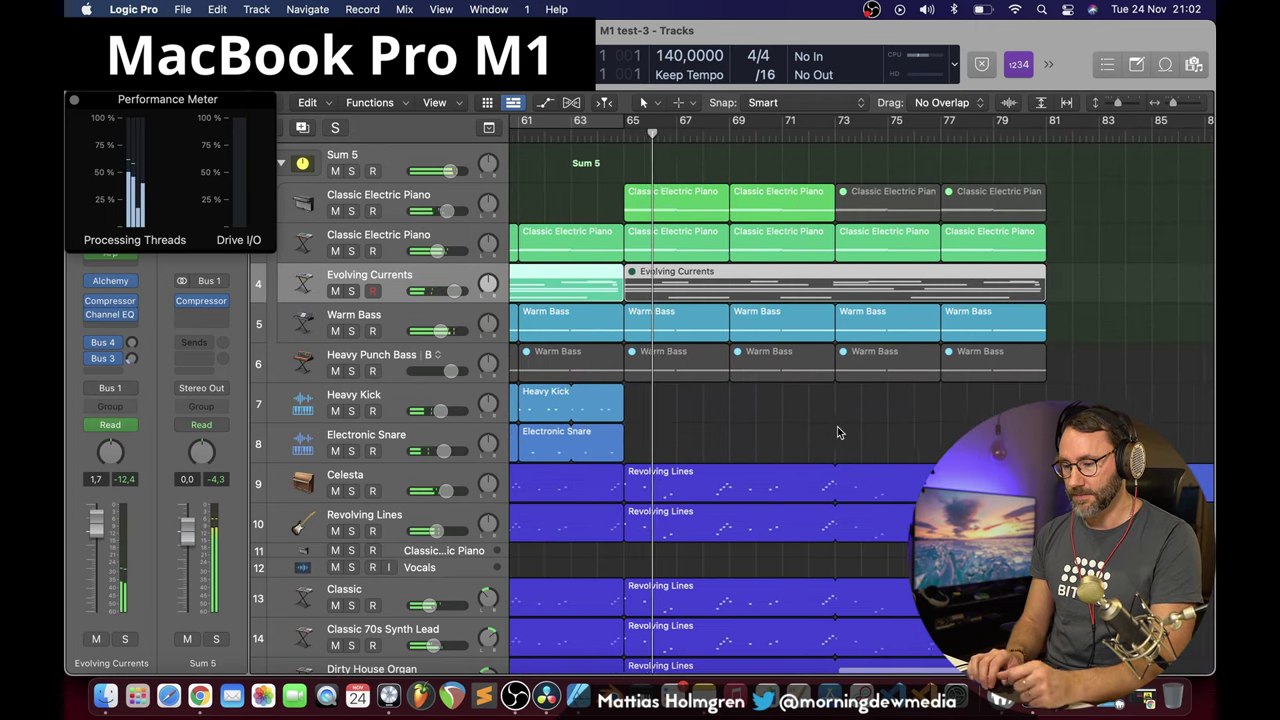
pyautogui.press('super+Left')
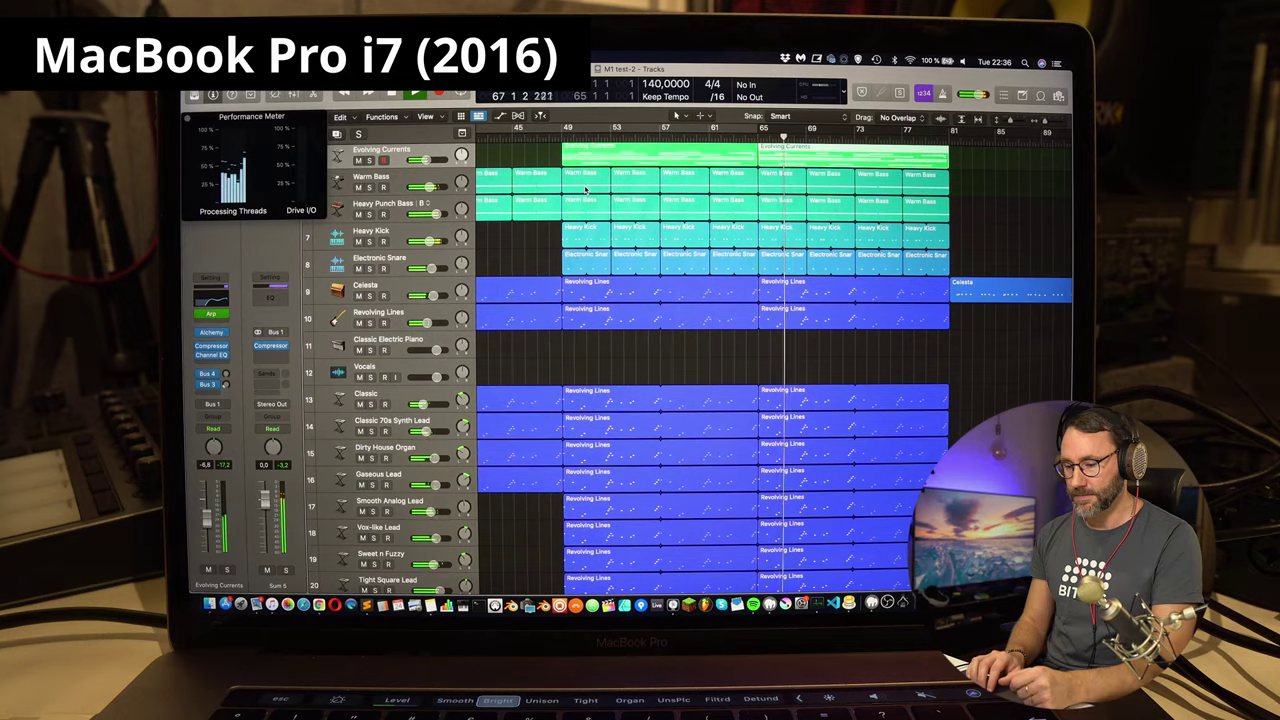
pyautogui.scroll(3, 831, 253)
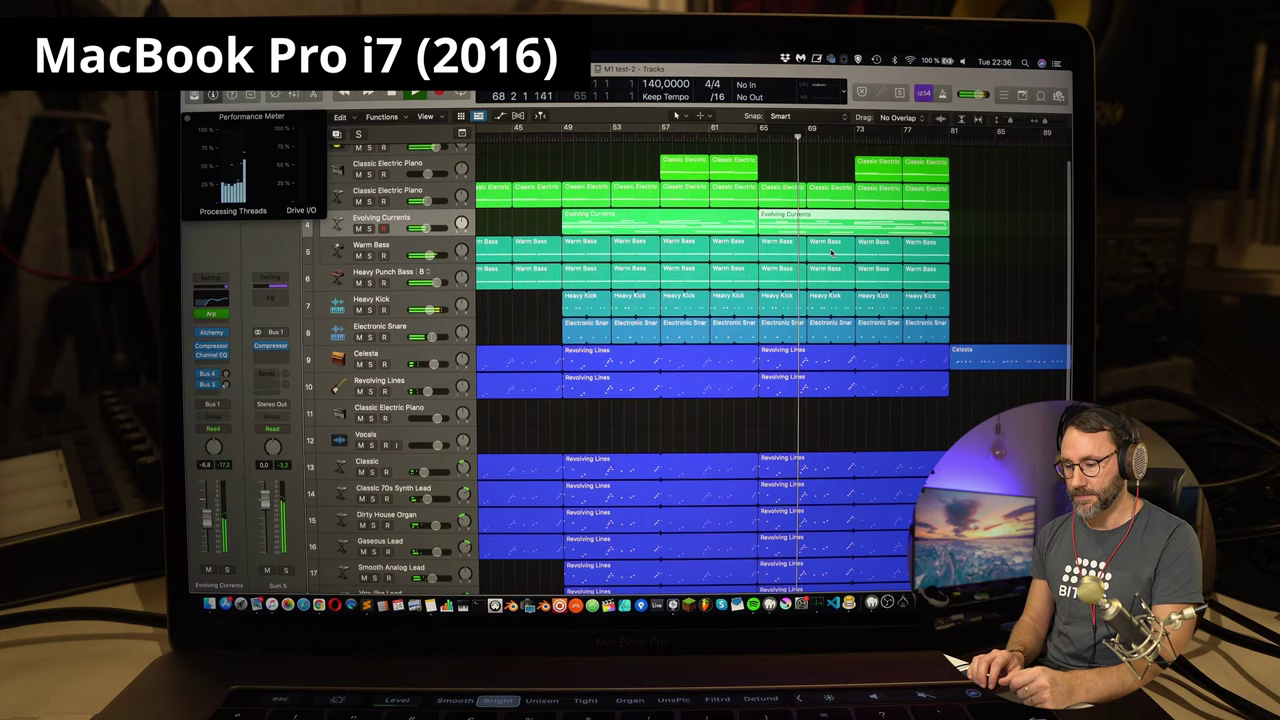
pyautogui.scroll(1, 831, 253)
pyautogui.hscroll(2, 831, 253)
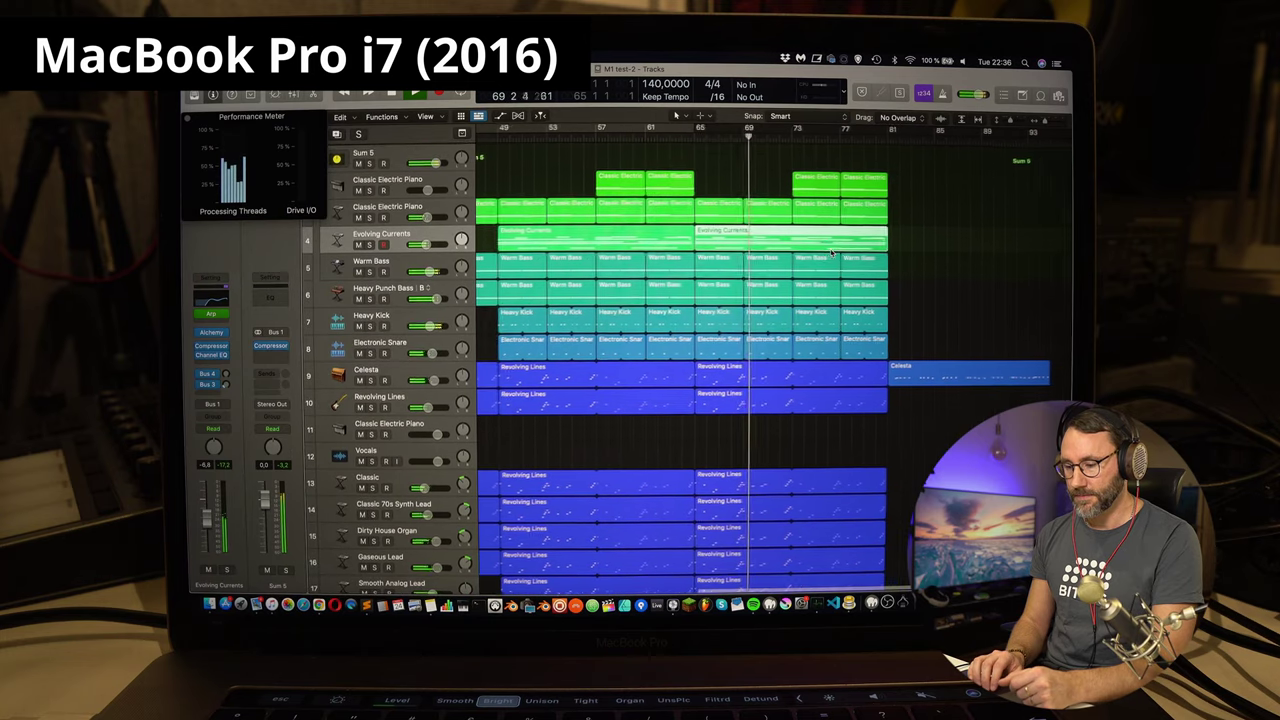
pyautogui.hscroll(1, 831, 253)
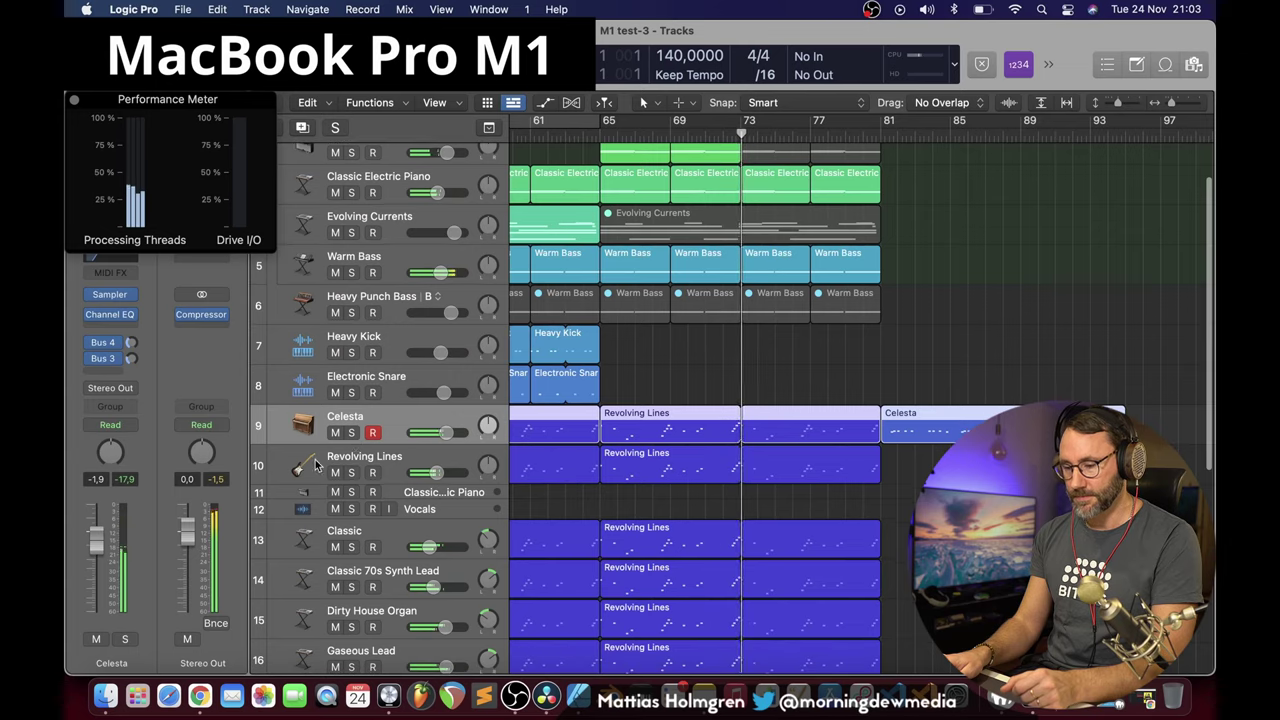
pyautogui.click(313, 464)
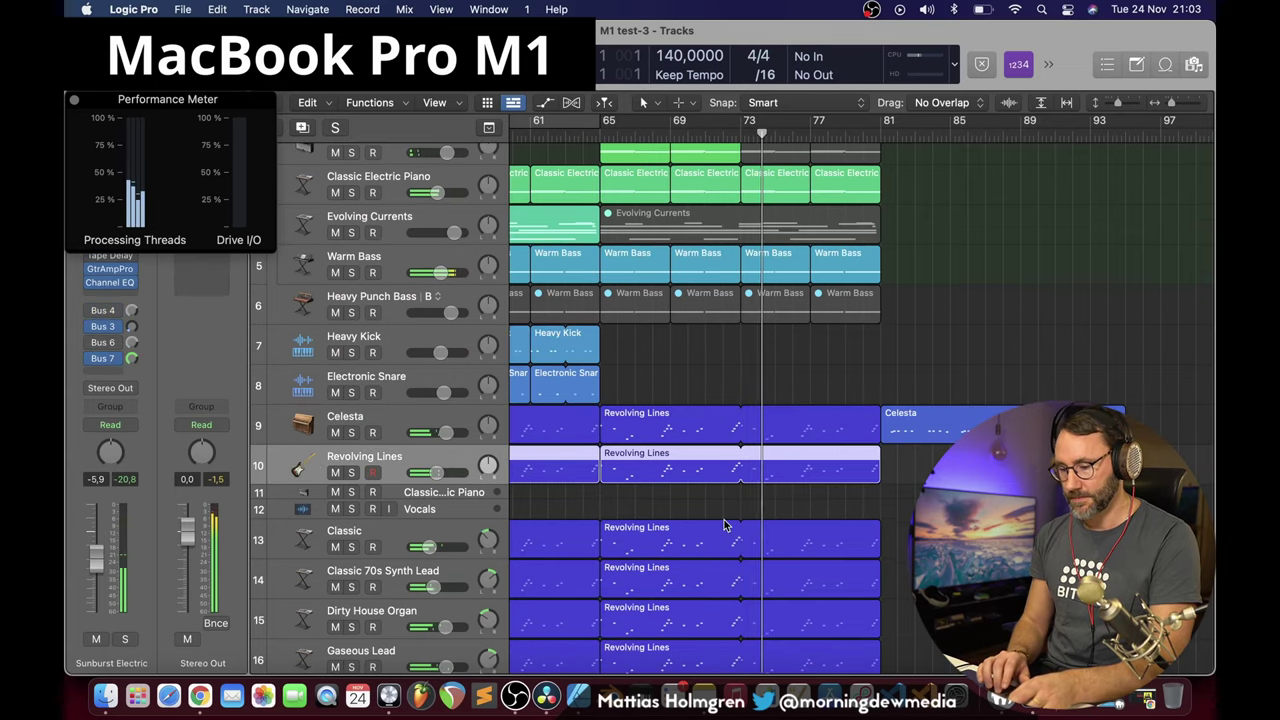
pyautogui.scroll(-5, 726, 526)
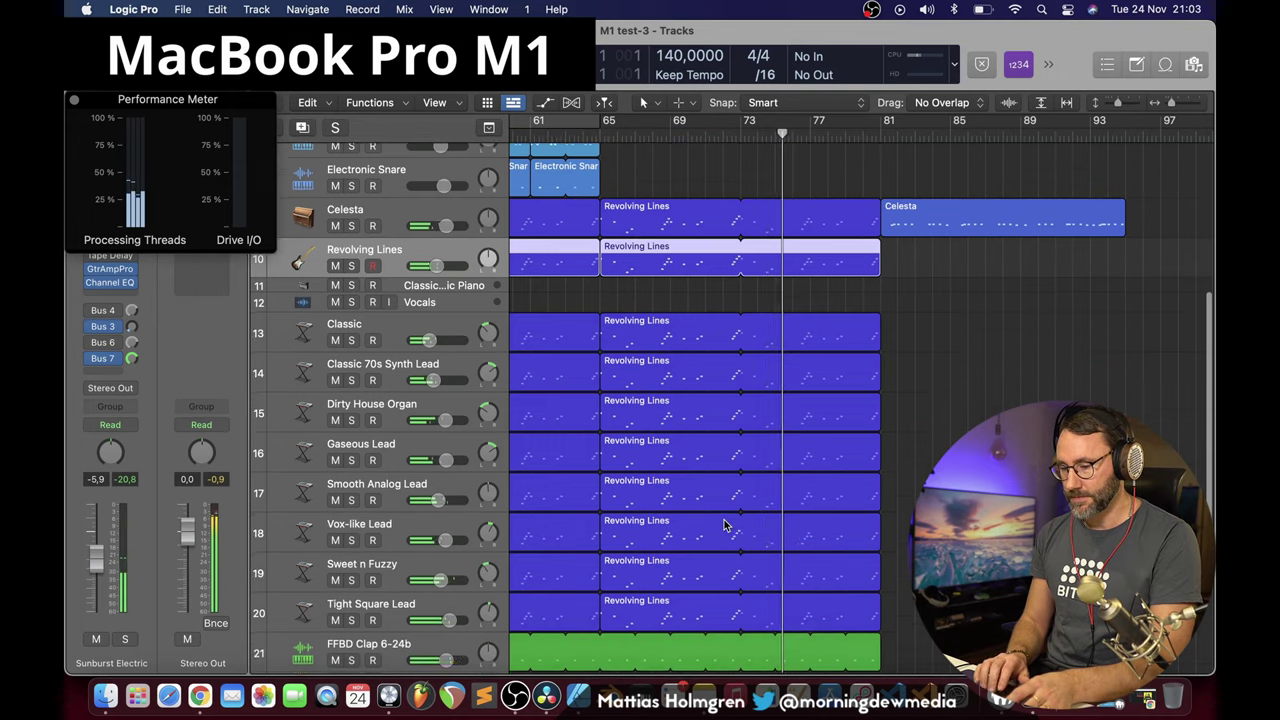
pyautogui.scroll(-3, 662, 500)
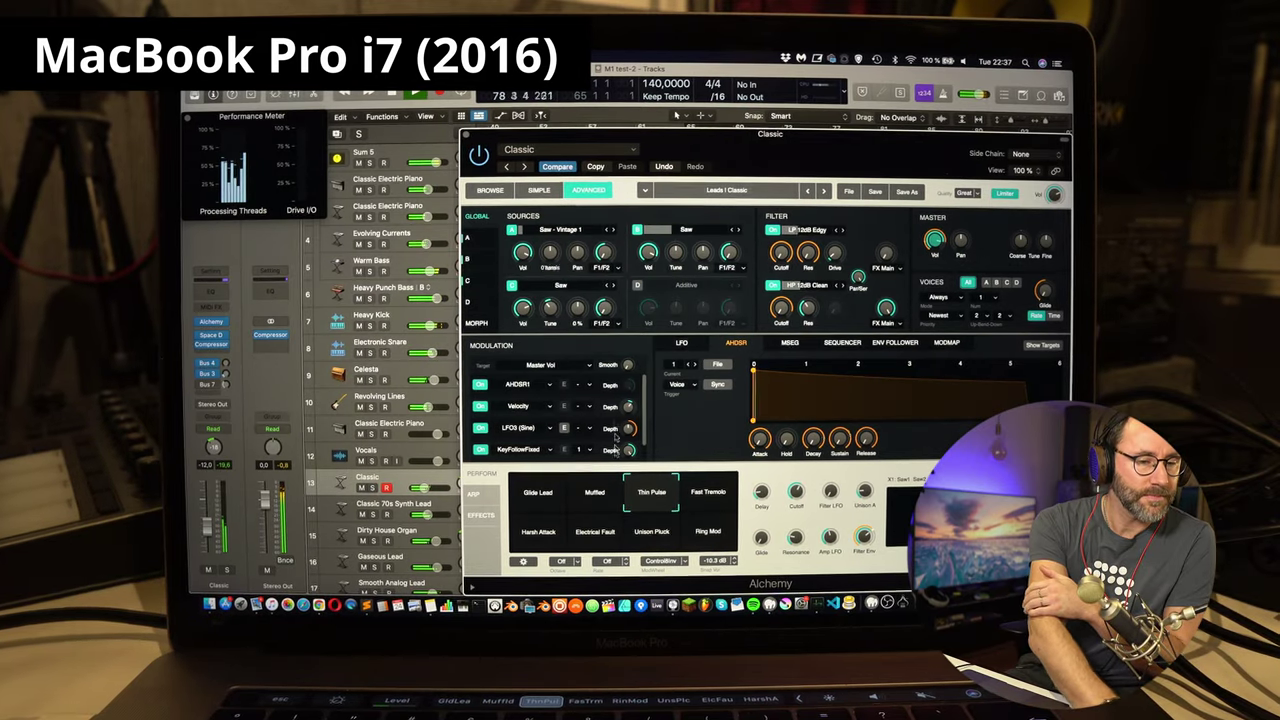
pyautogui.click(570, 489)
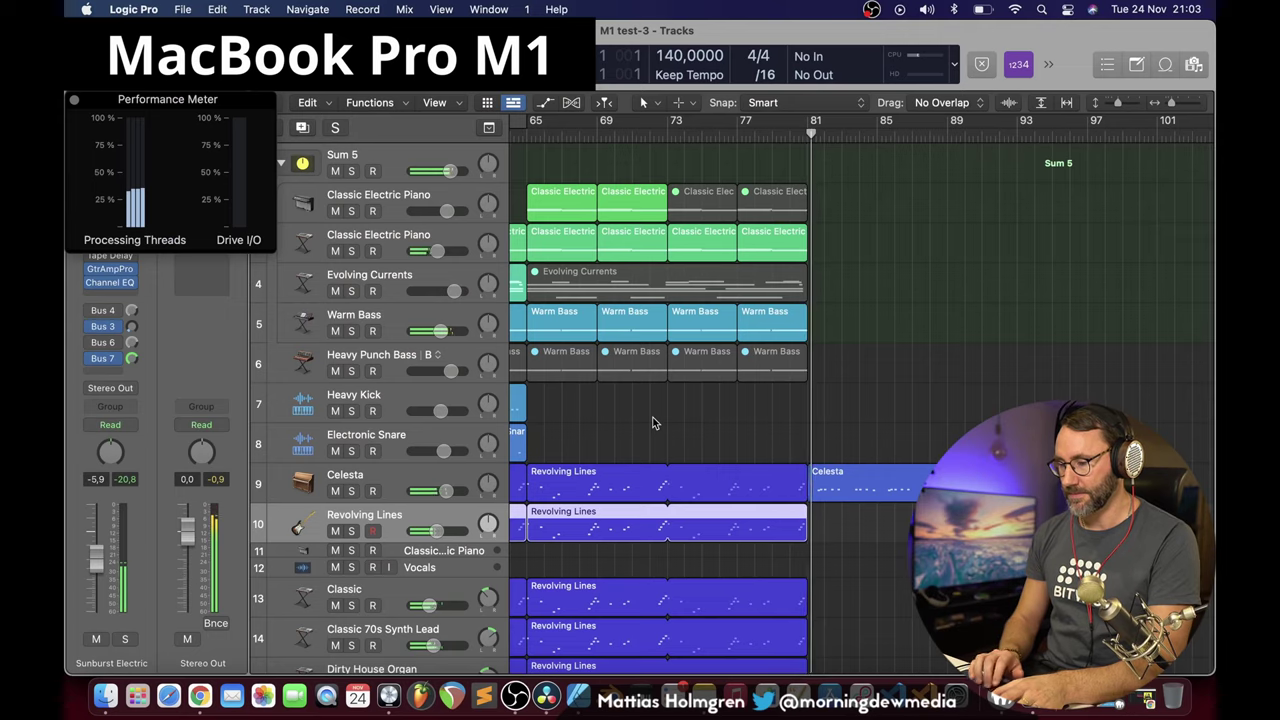
# Close the Piano Roll with E and scroll the arrangement back up.
pyautogui.hscroll(-5, 652, 423)
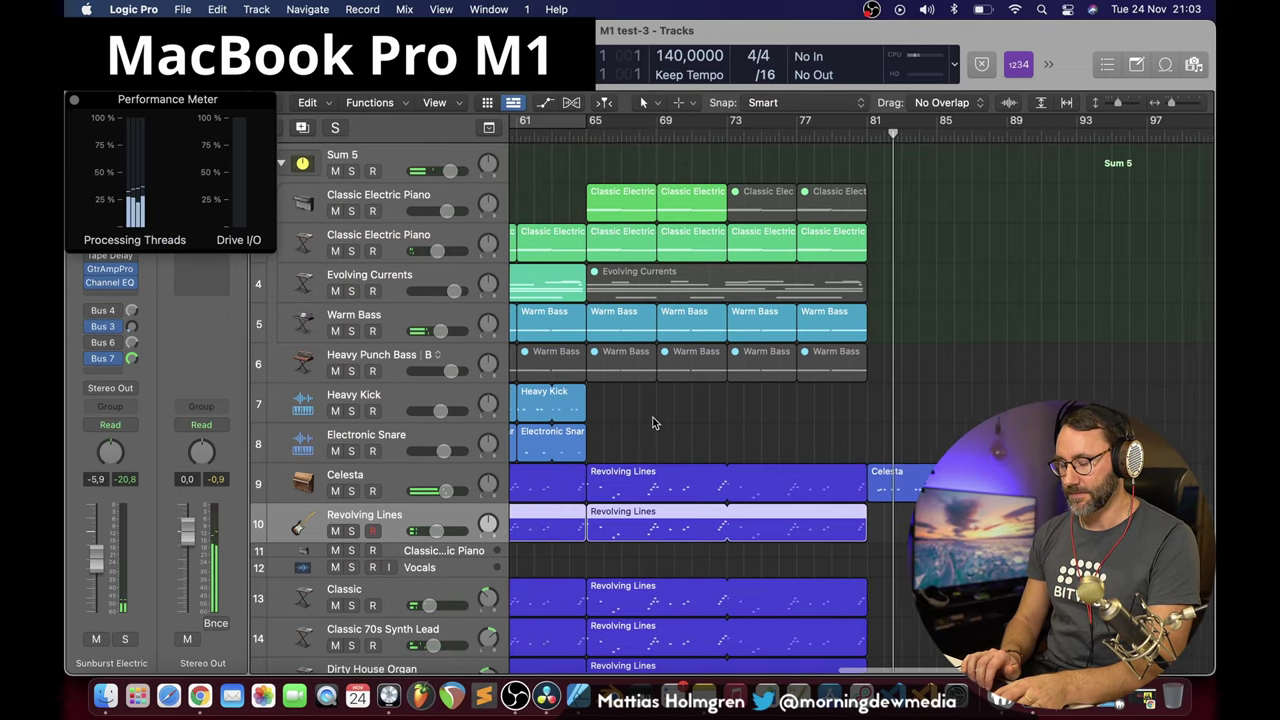
pyautogui.hscroll(-1, 652, 423)
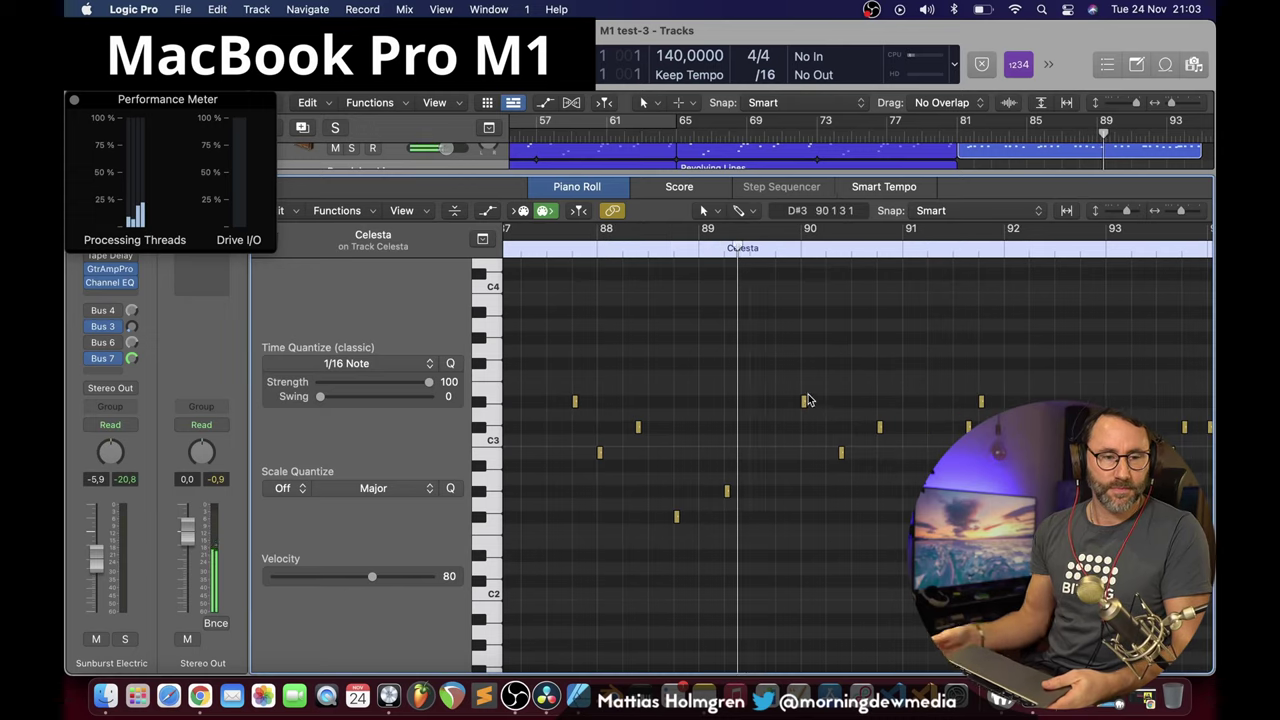
pyautogui.press('e')
pyautogui.scroll(6, 991, 266)
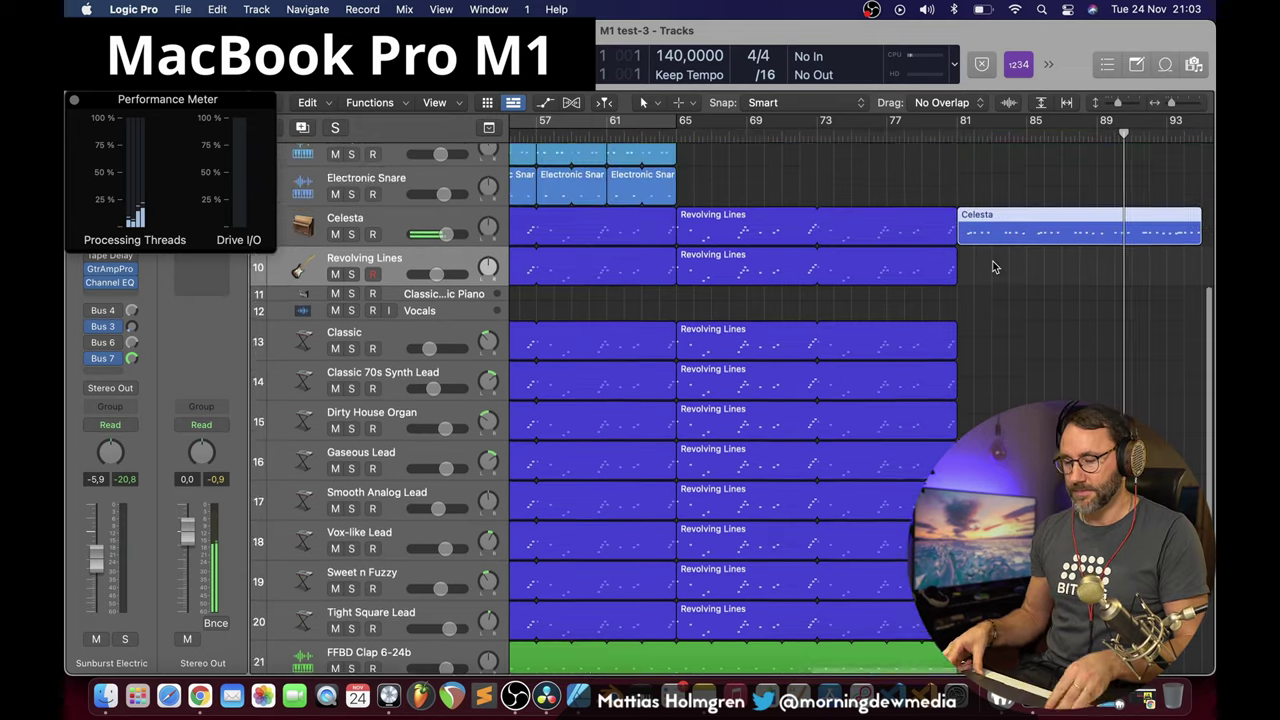
pyautogui.scroll(3, 994, 266)
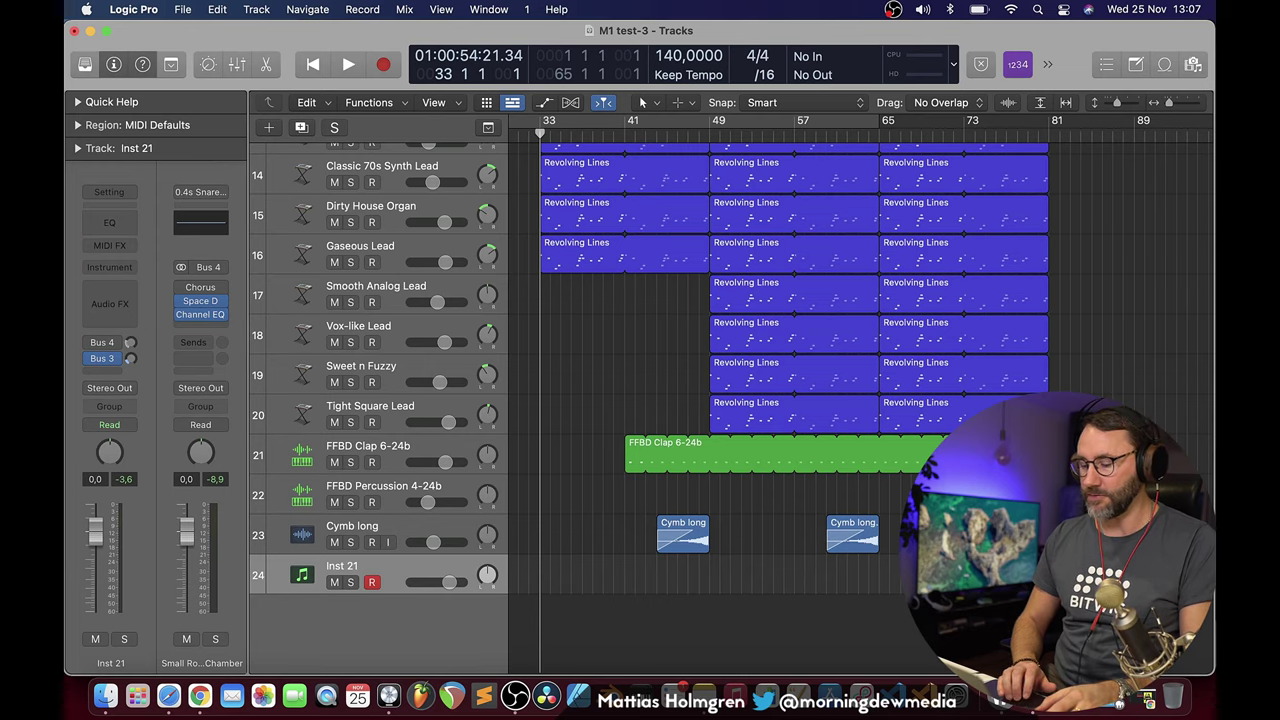
pyautogui.press('super+Tab')
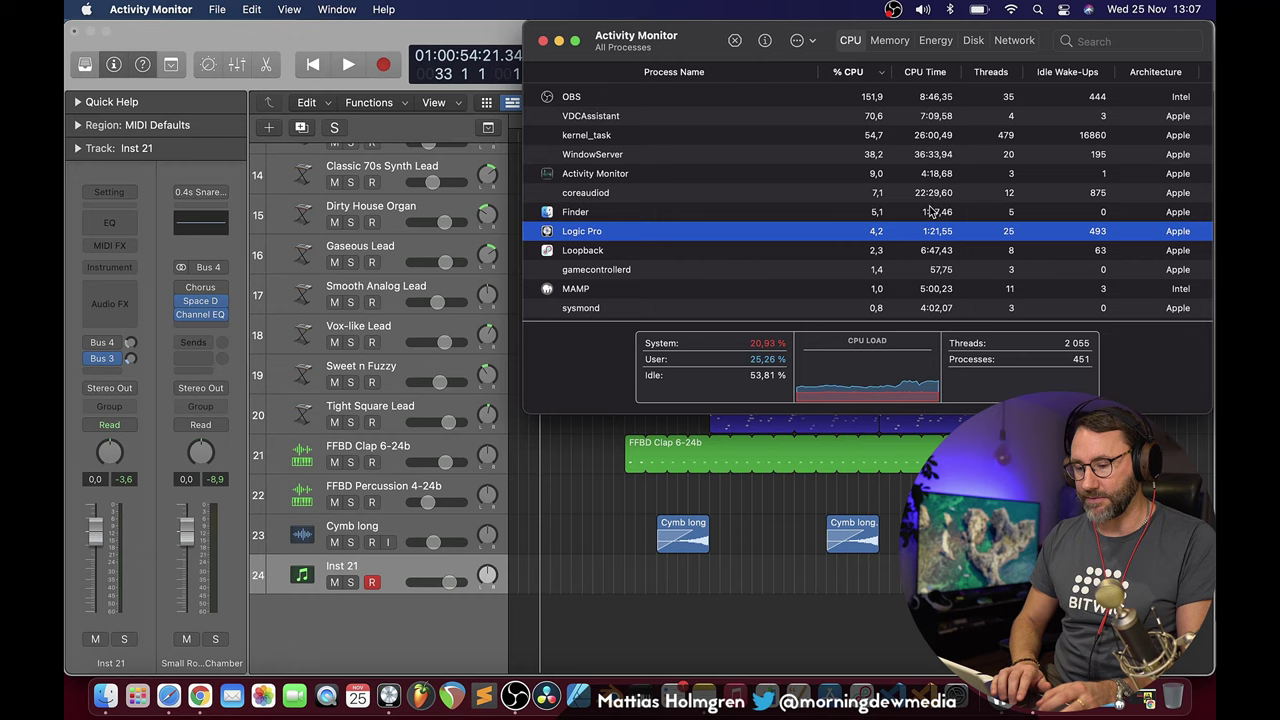
pyautogui.click(452, 40)
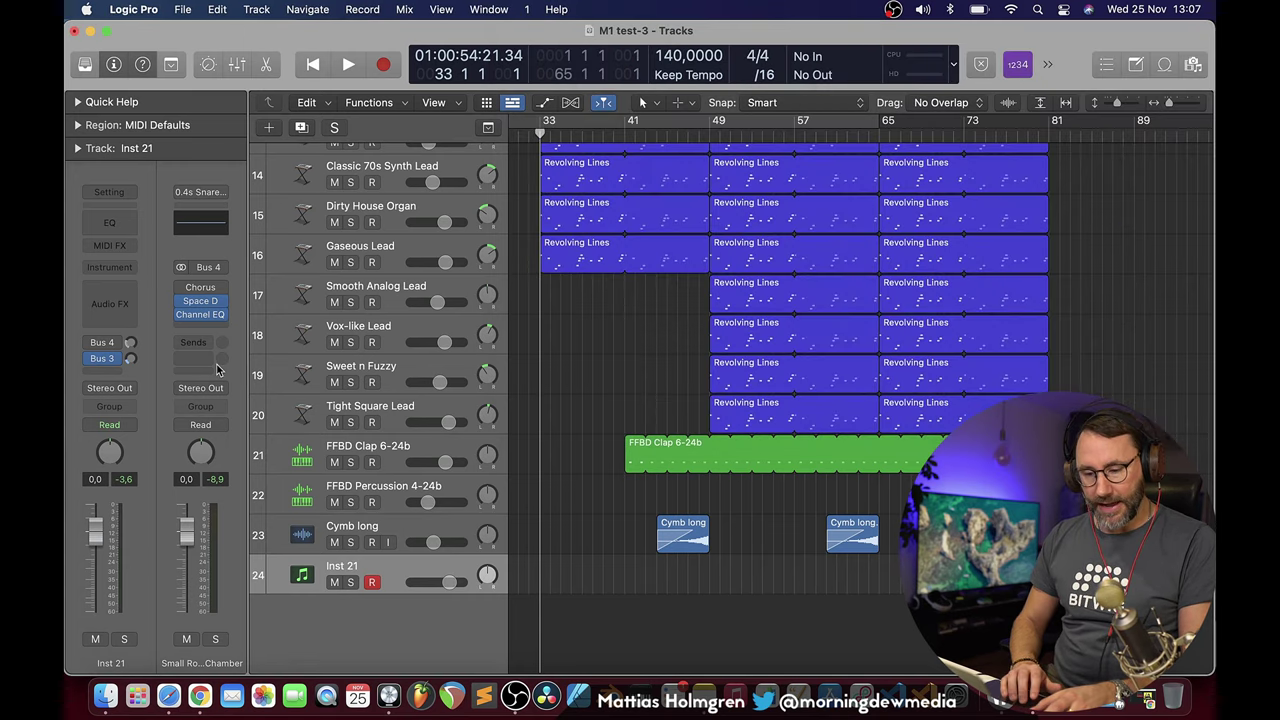
# Load u-he Diva (Stereo) on Inst 21 and play a test note via Musical Typing.
pyautogui.click(134, 267)
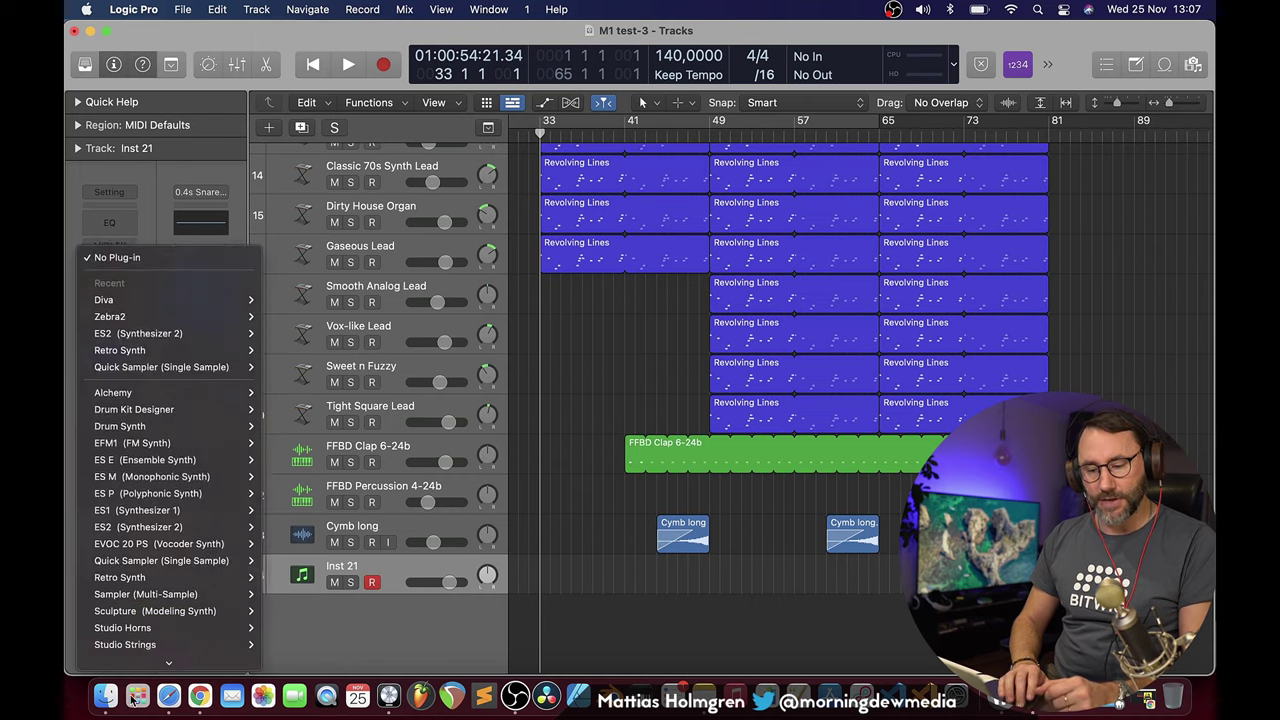
pyautogui.moveTo(190, 644)
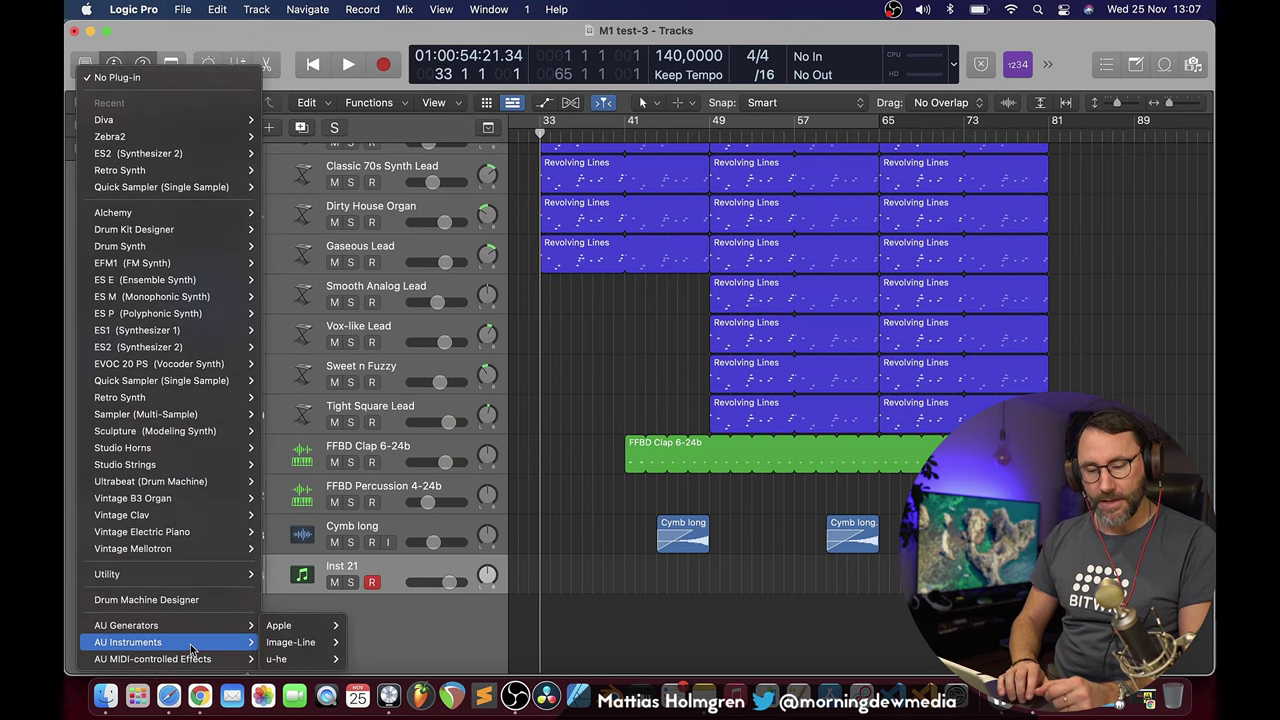
pyautogui.moveTo(322, 659)
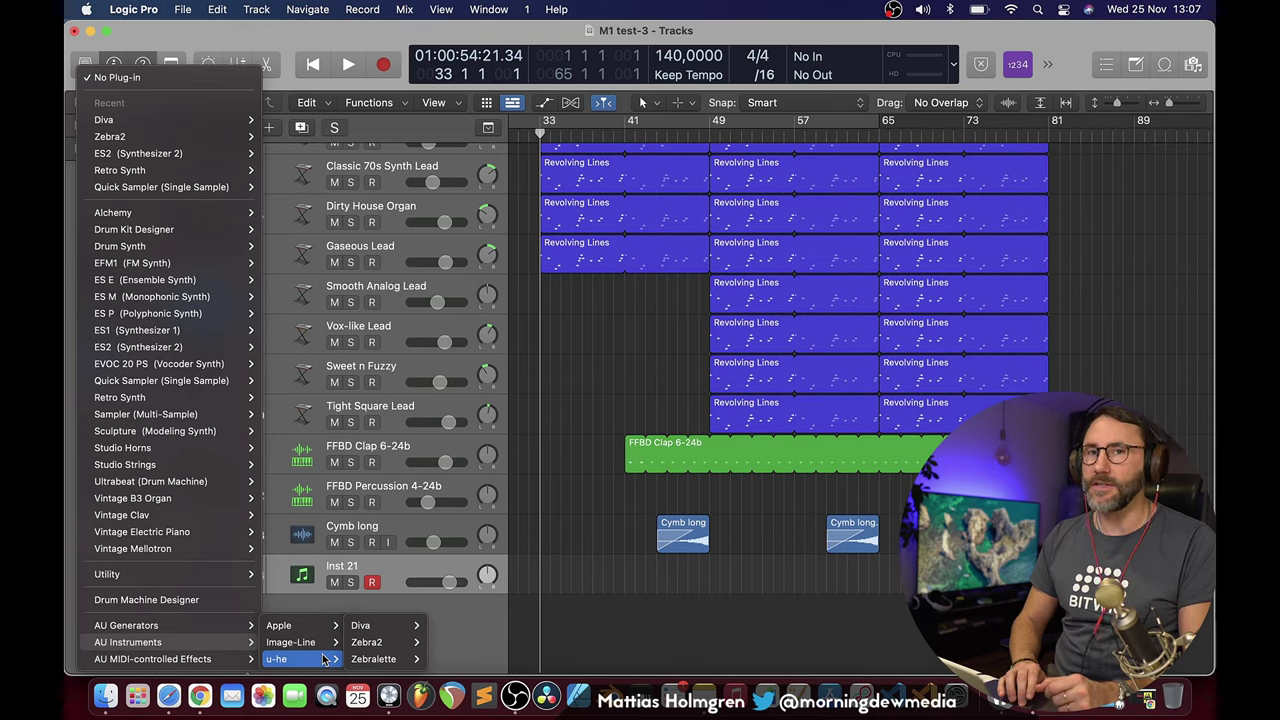
pyautogui.moveTo(383, 647)
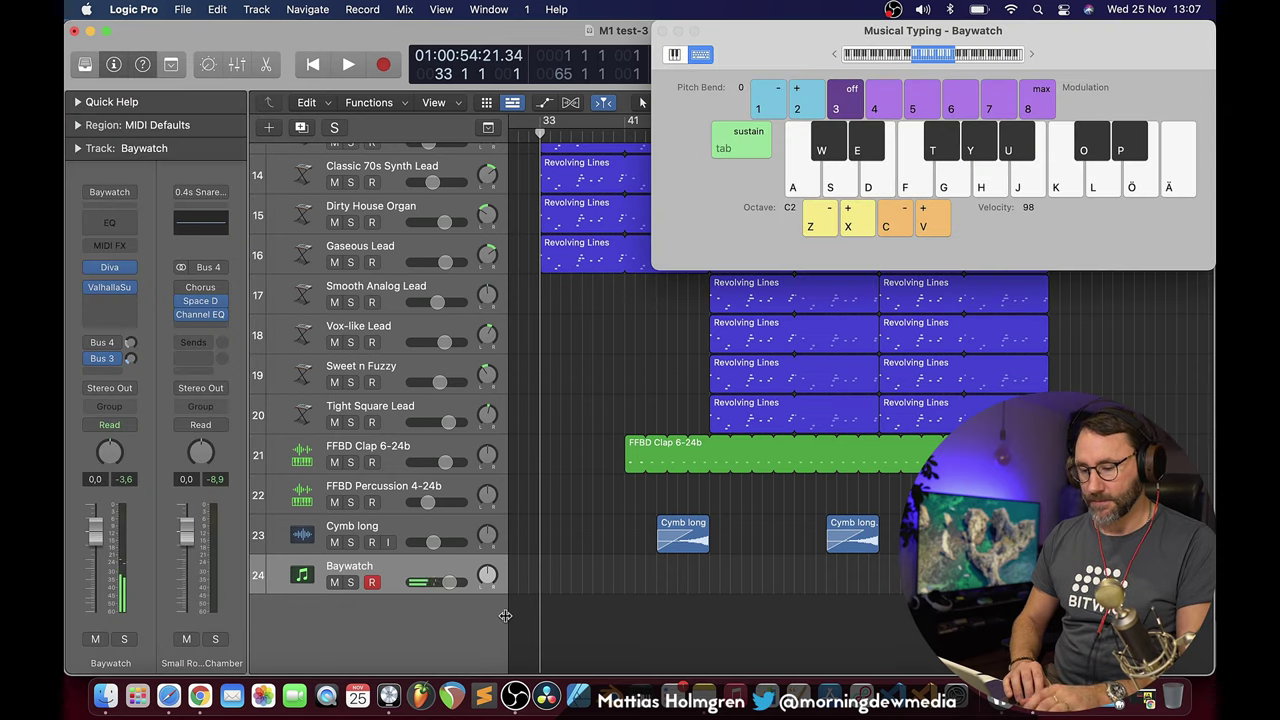
pyautogui.click(446, 625)
pyautogui.press('cmd+k')
pyautogui.press('d')
pyautogui.press('d')
pyautogui.press('d')
pyautogui.press('d')
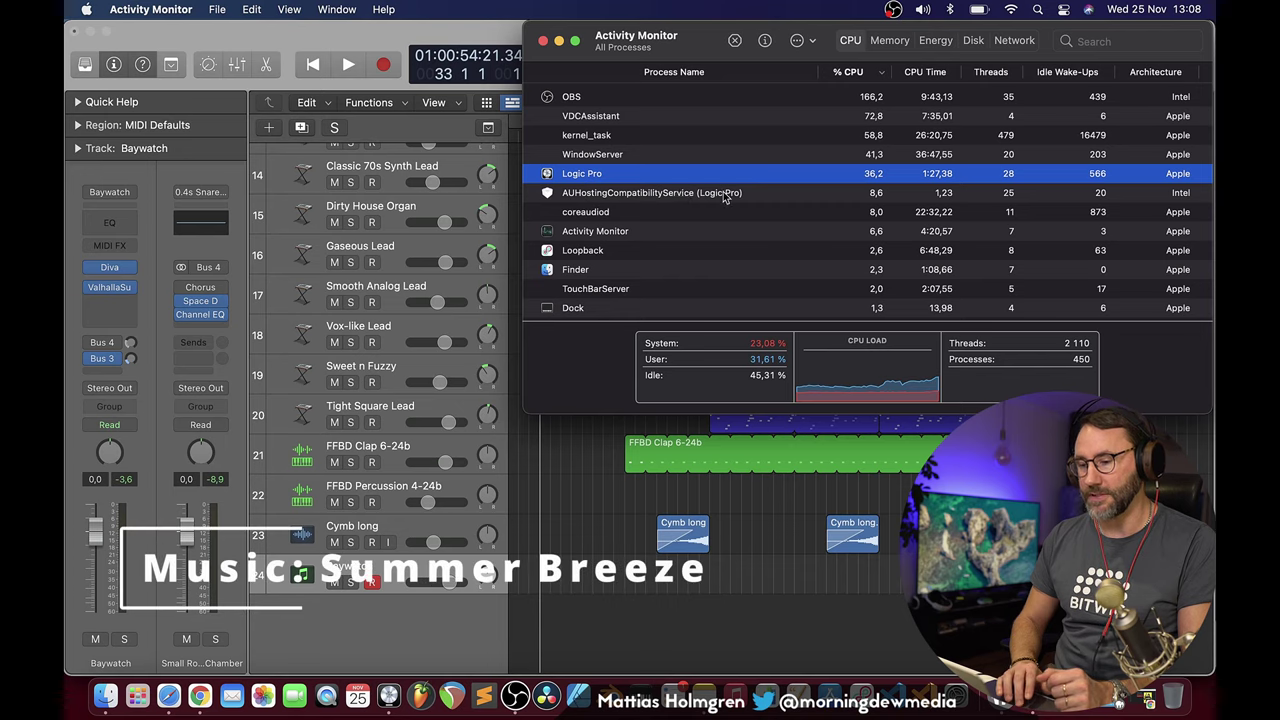
# Select the AUHostingCompatibilityService (Logic Pro) row to confirm its Intel architecture.
pyautogui.click(711, 232)
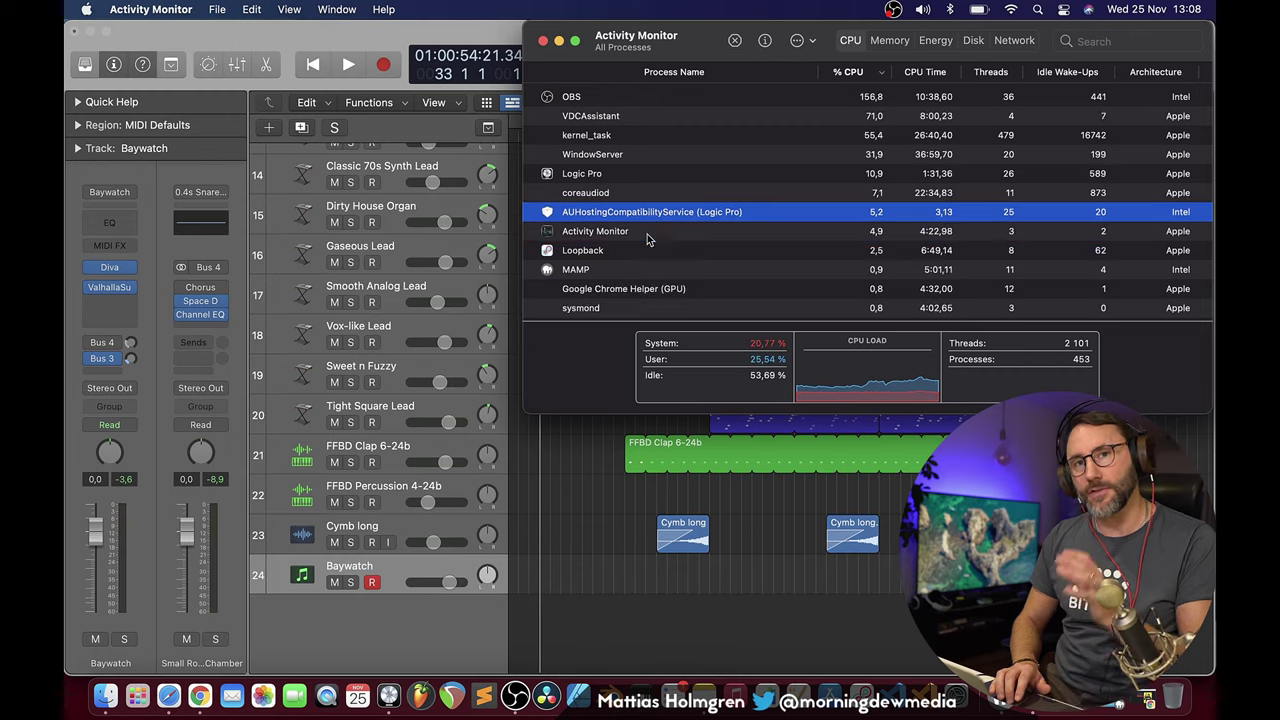
# Open Baywatch's Diva window, move it toward the top-left, and show the MAIN synth page.
pyautogui.press('super+Tab')
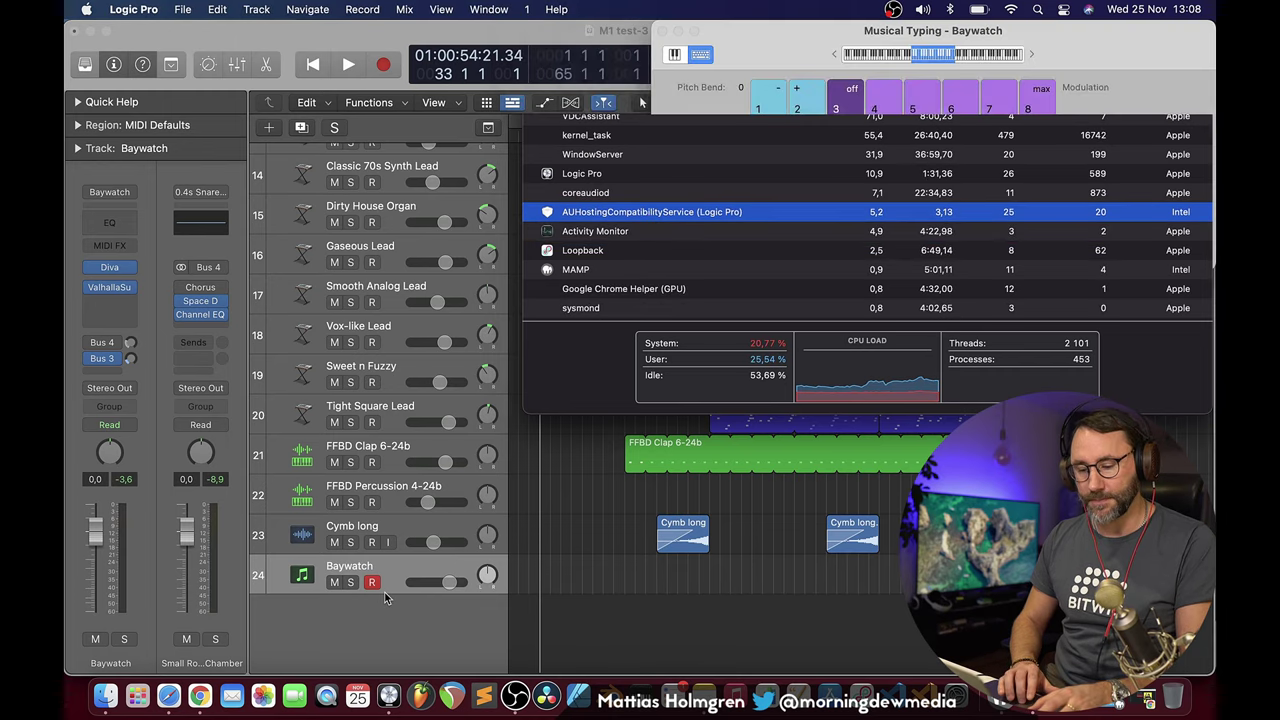
pyautogui.click(112, 268)
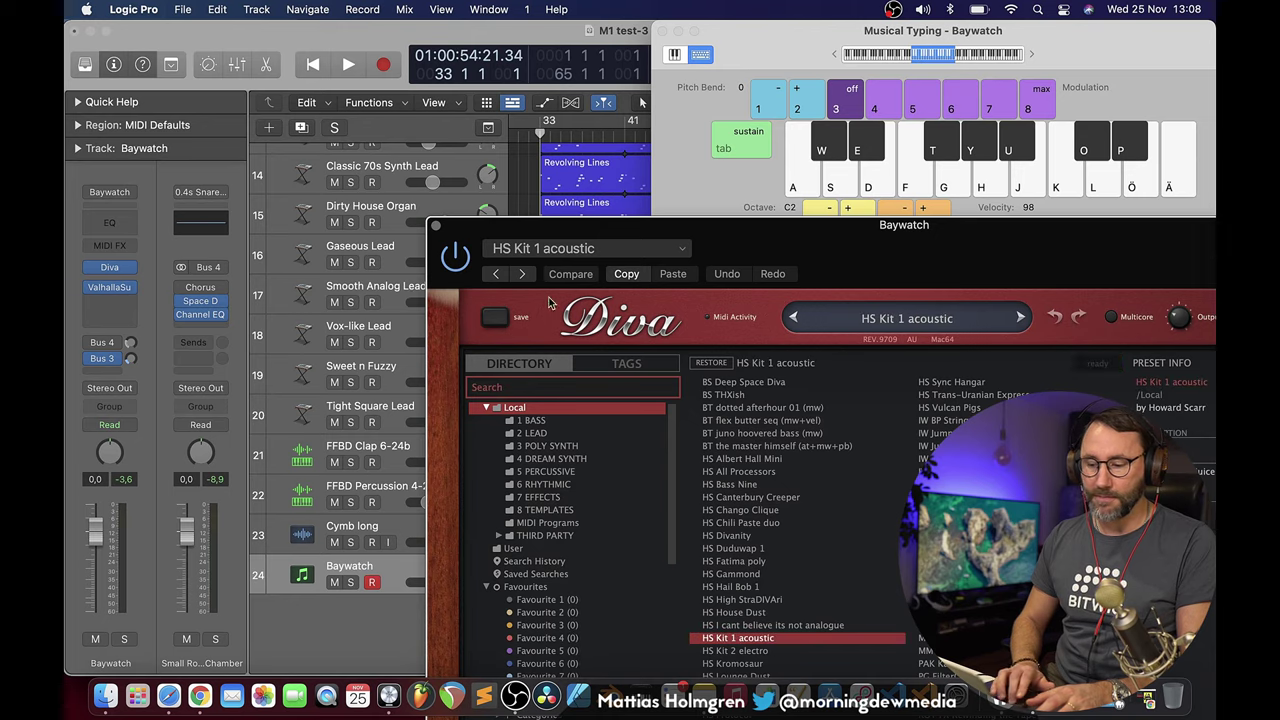
pyautogui.moveTo(566, 224); pyautogui.dragTo(353, 5)
pyautogui.moveTo(467, 46); pyautogui.dragTo(422, 33)
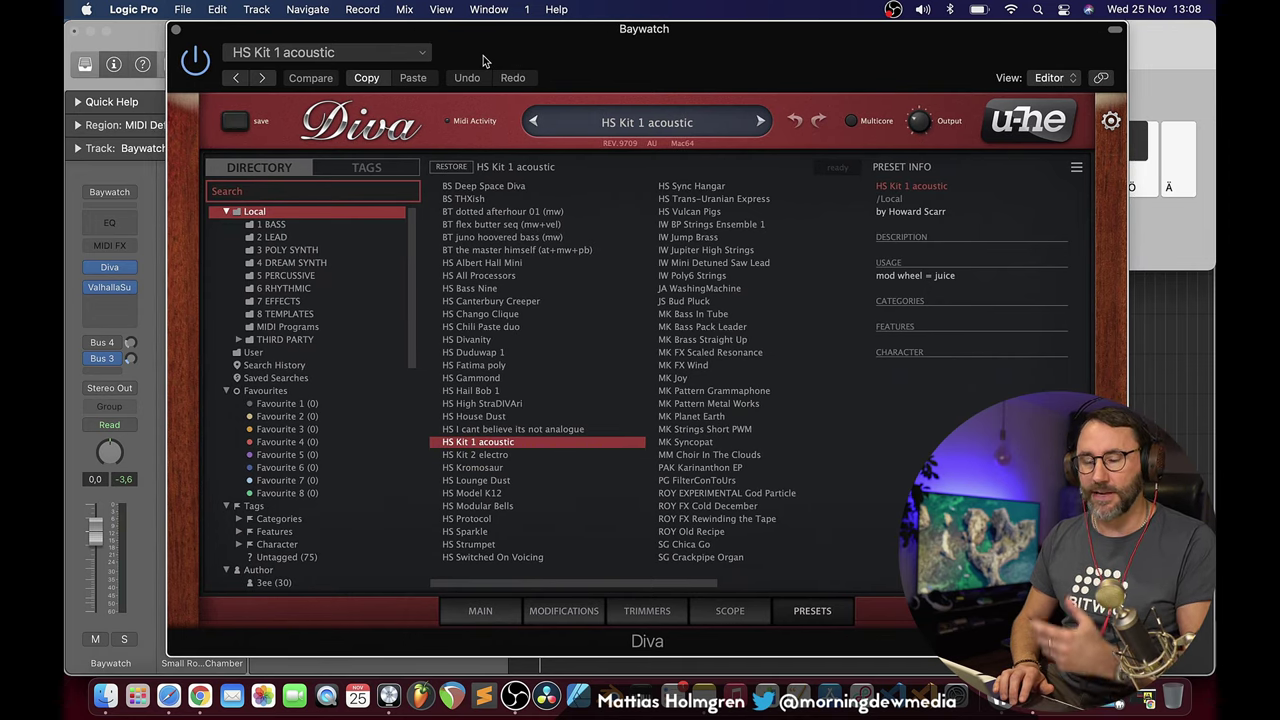
pyautogui.click(176, 31)
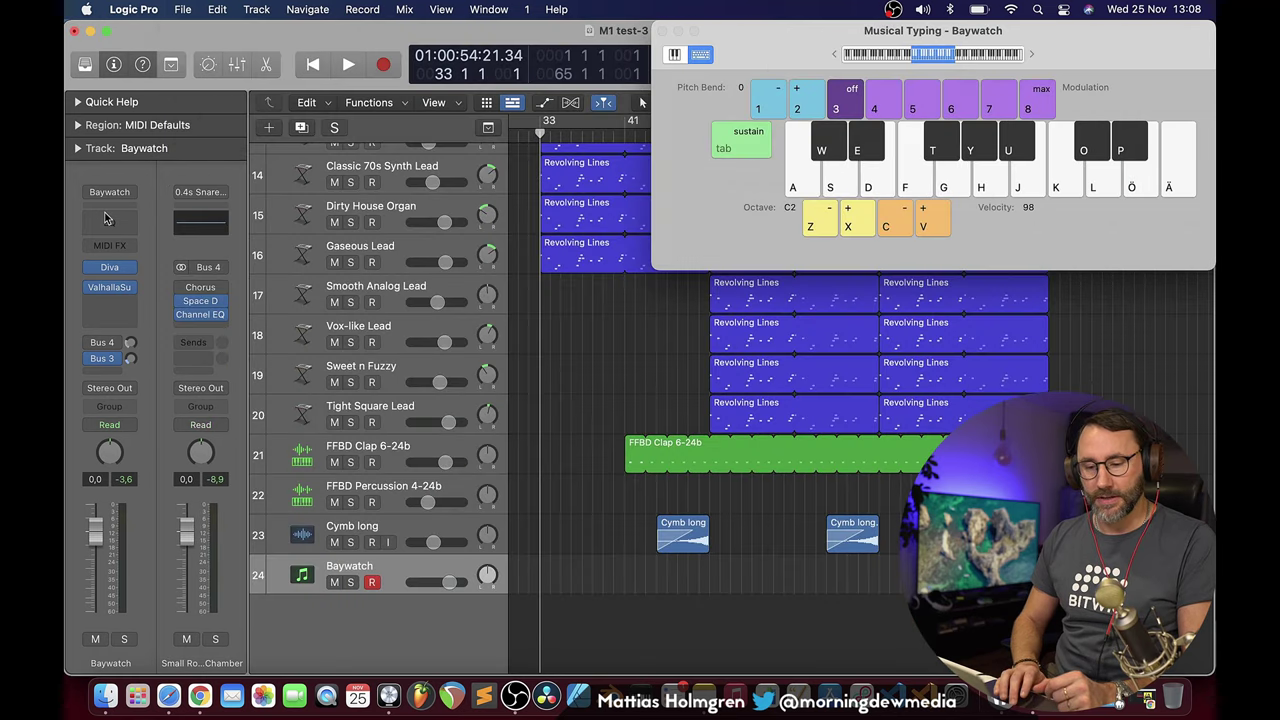
pyautogui.click(109, 268)
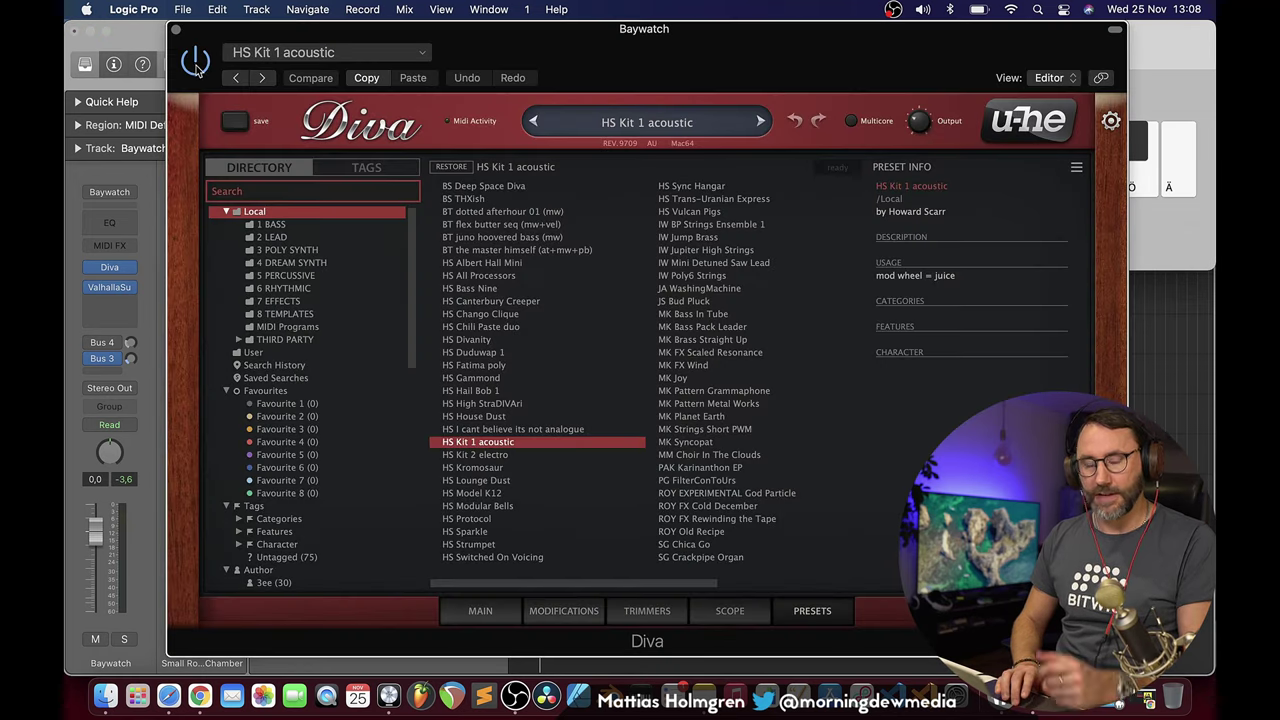
pyautogui.click(419, 130)
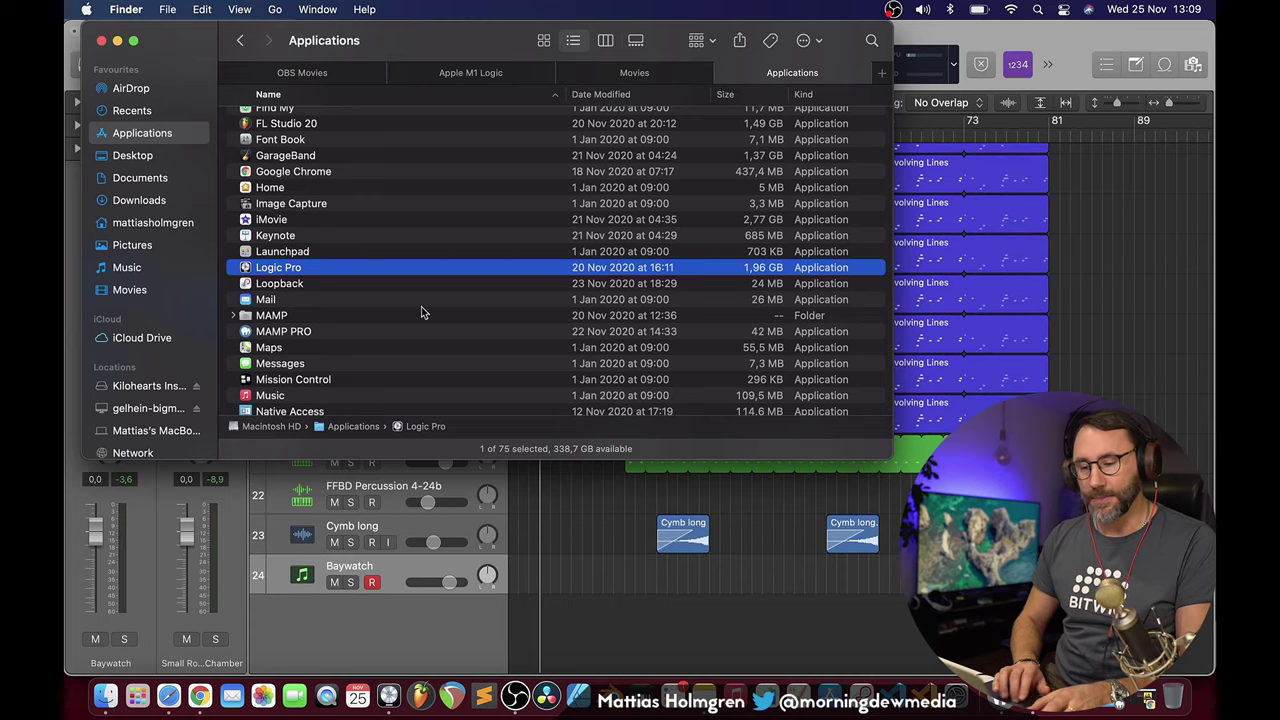
pyautogui.rightClick(296, 270)
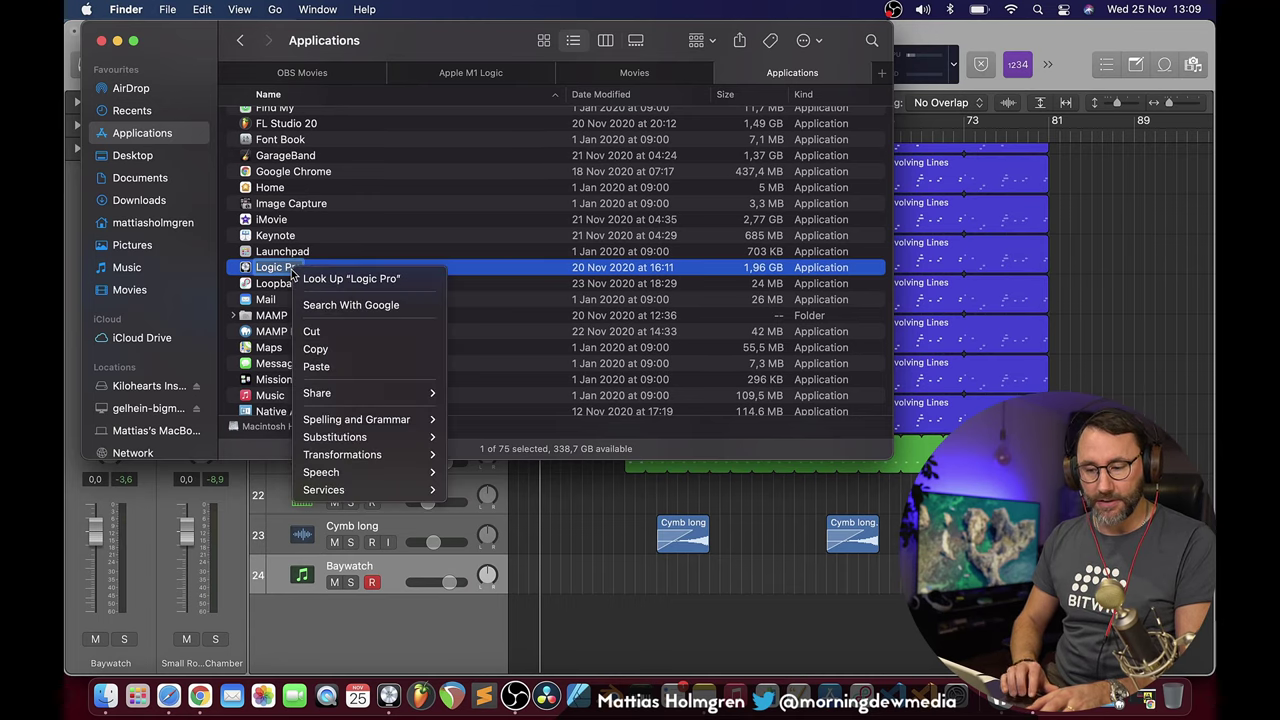
pyautogui.rightClick(296, 270)
pyautogui.click(366, 353)
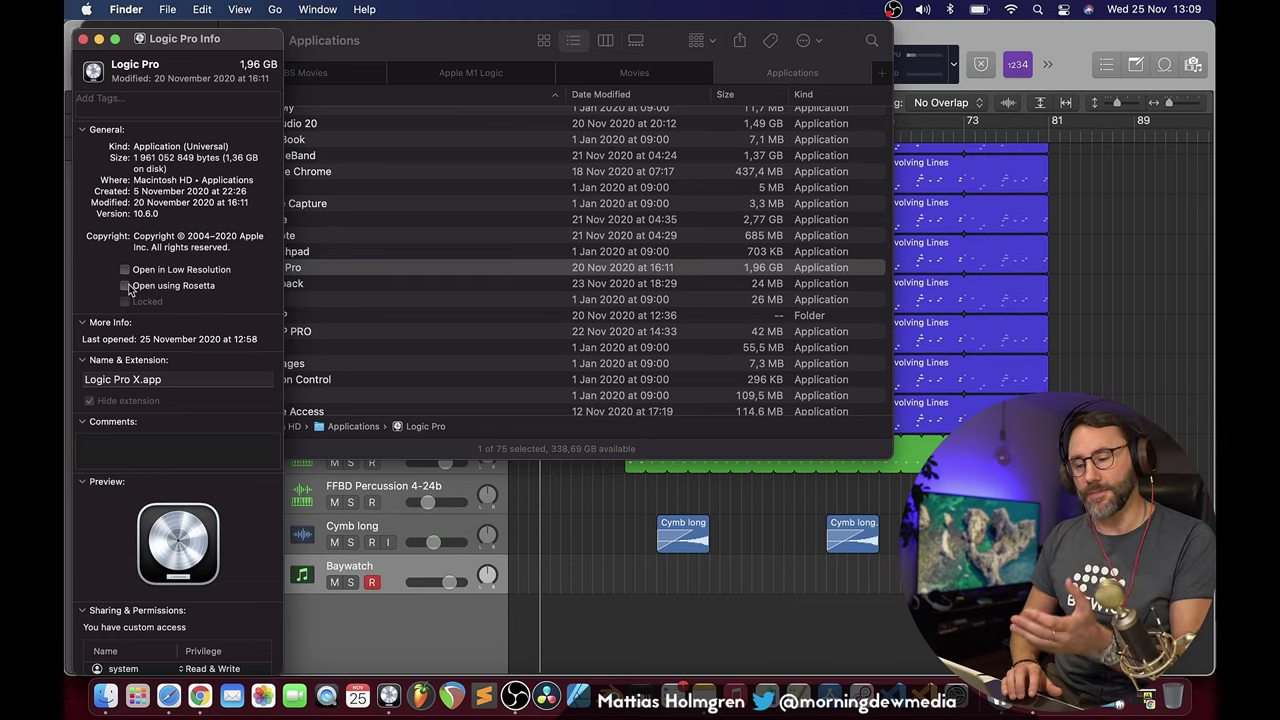
pyautogui.click(83, 38)
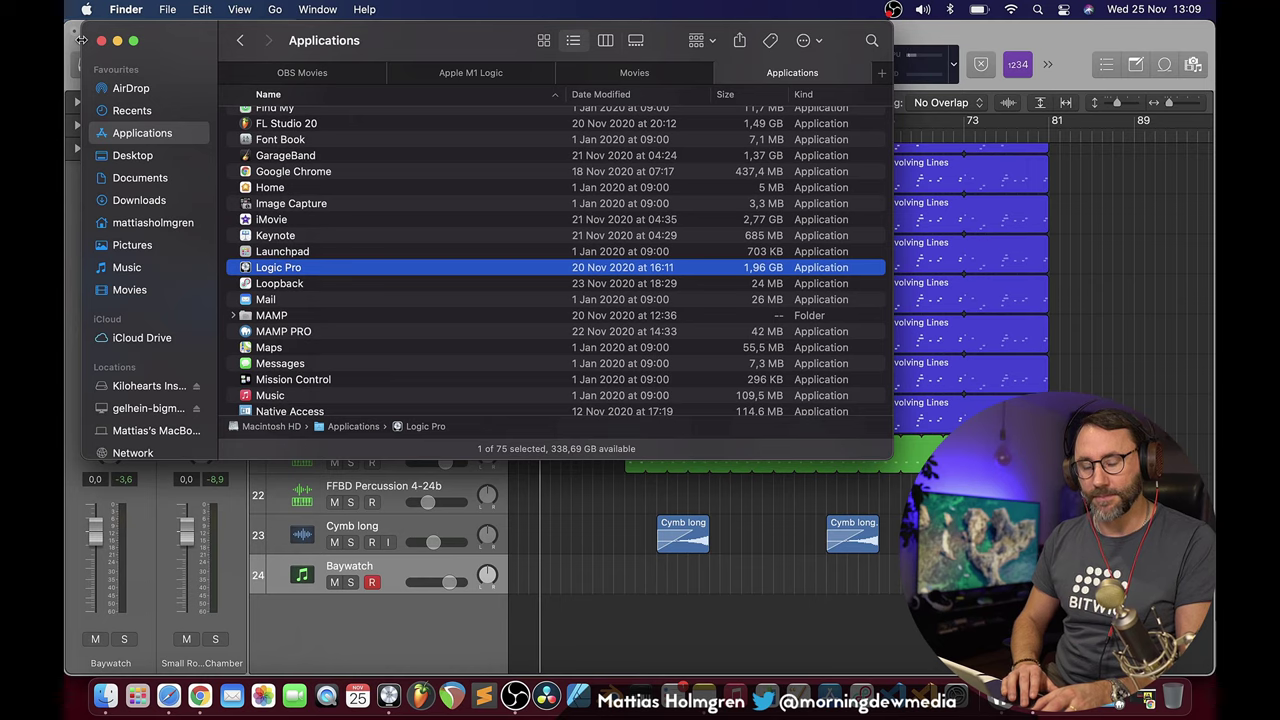
pyautogui.moveTo(475, 40); pyautogui.dragTo(576, 6)
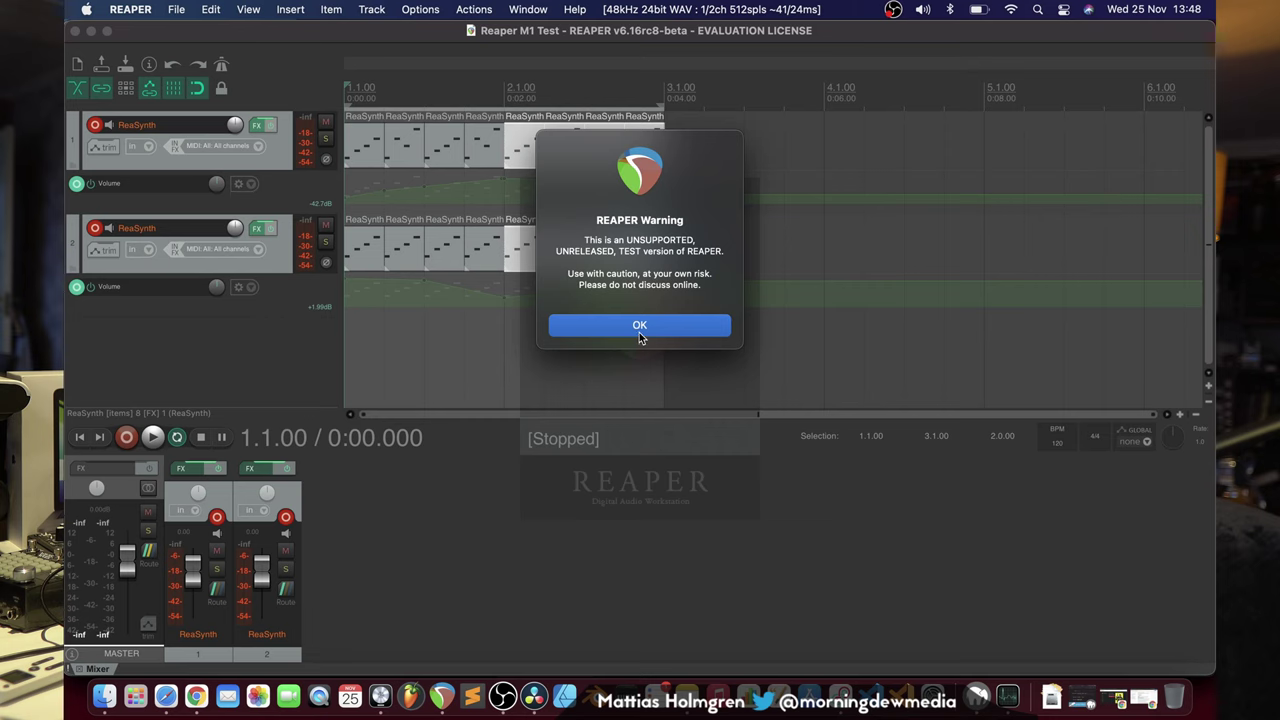
# Click OK on the unsupported test-version warning and start playback of Reaper M1 Test.
pyautogui.click(637, 326)
pyautogui.press('space')
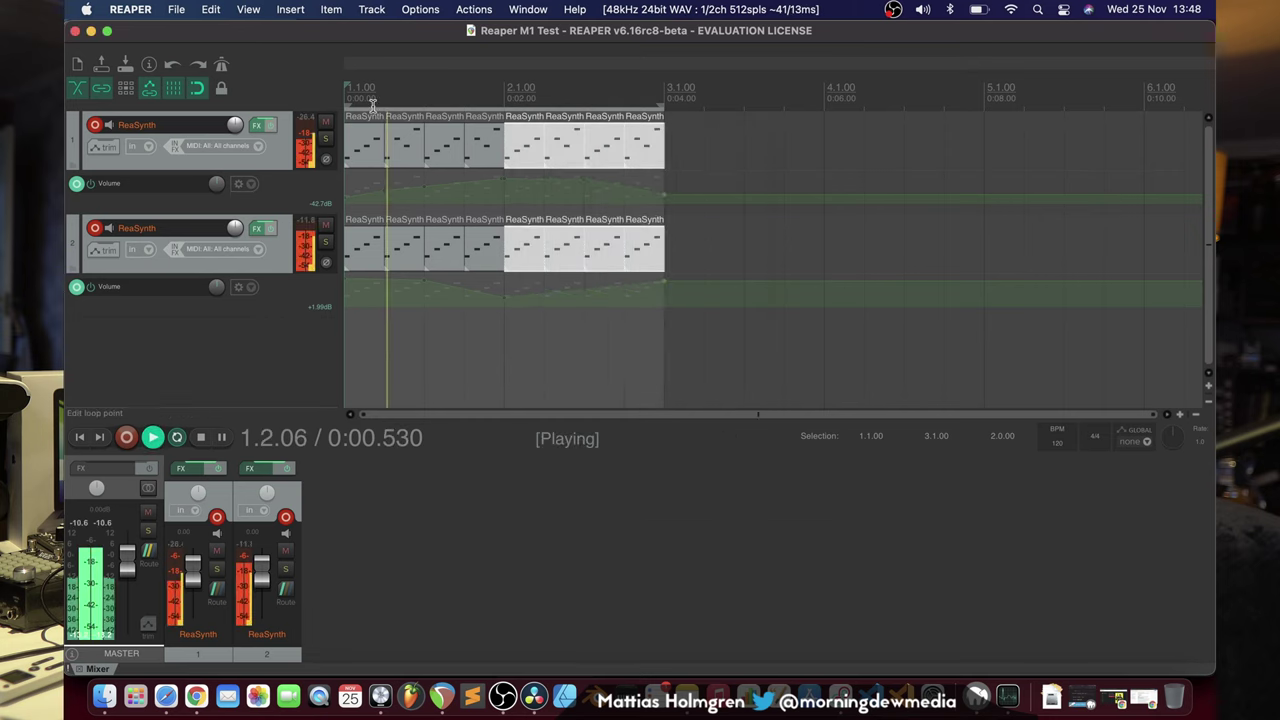